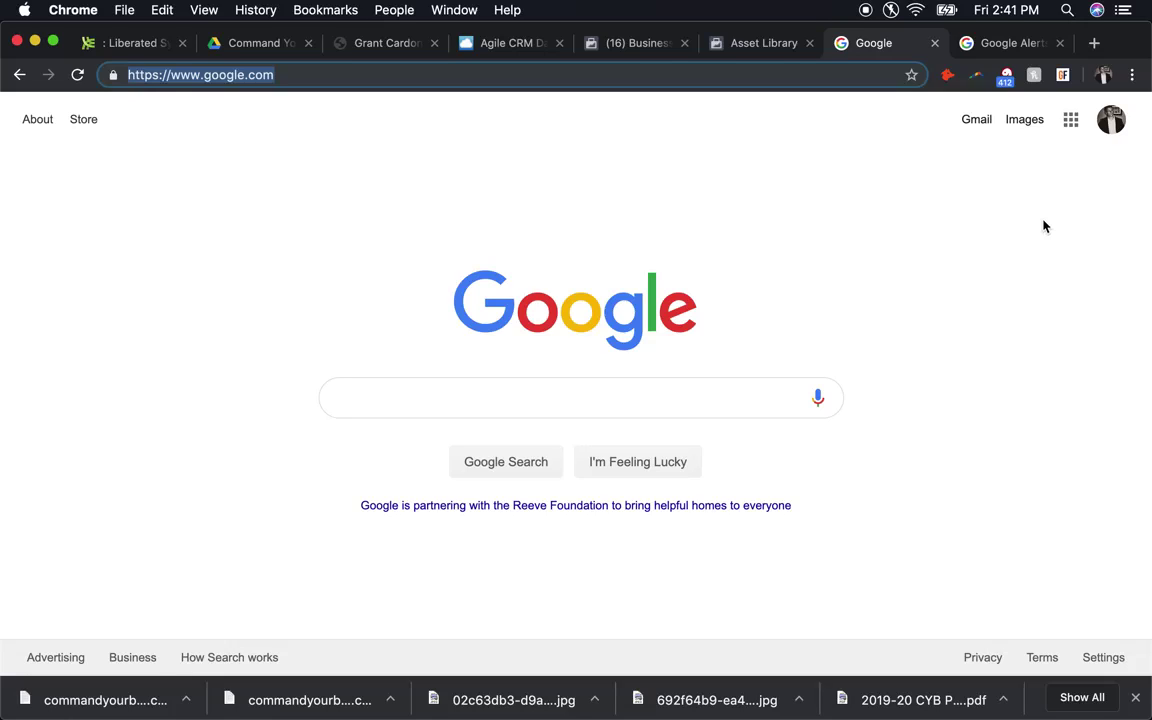
Step: In Google Alerts, preview the last saved alert's options, then return to the six-alert list
{"action": "left_click", "coordinate": [985, 44]}
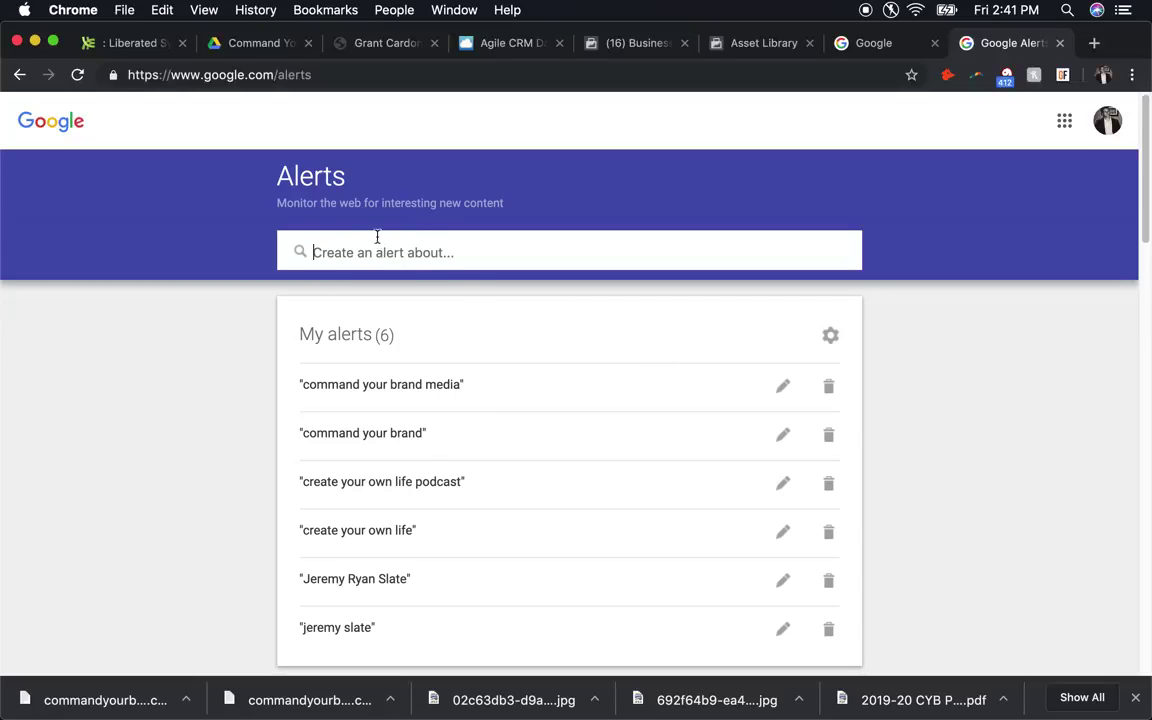
{"action": "scroll", "coordinate": [460, 465], "scroll_direction": "down", "scroll_amount": 1}
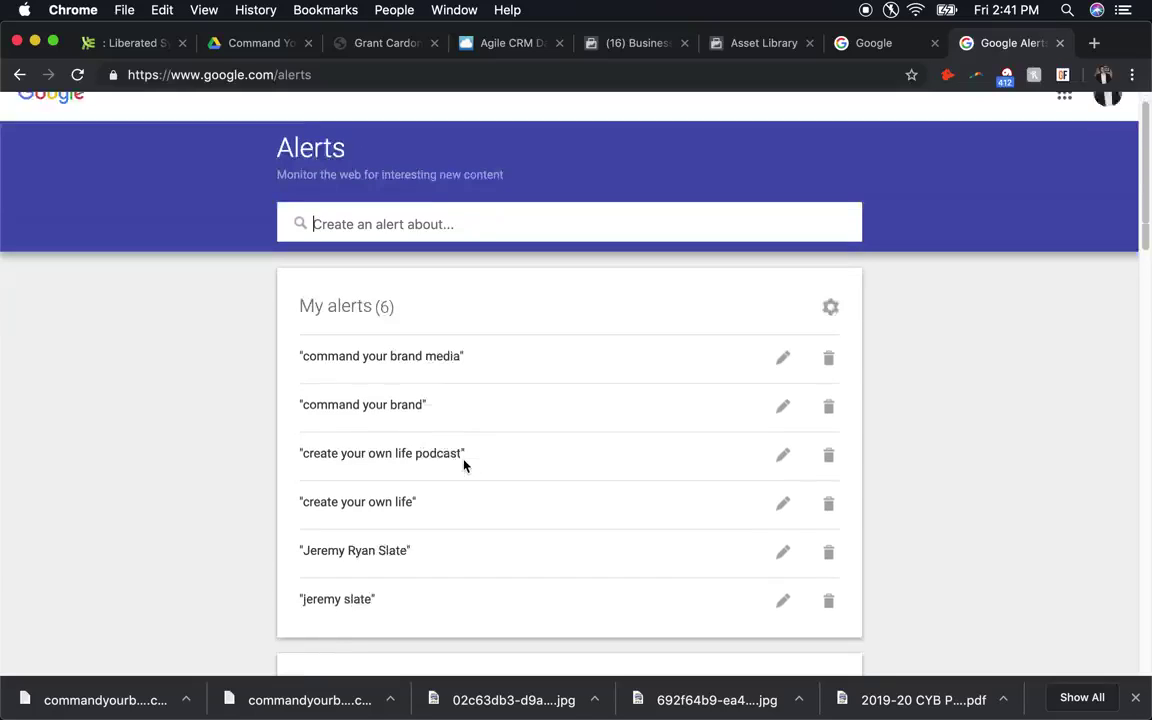
{"action": "scroll", "coordinate": [464, 465], "scroll_direction": "down", "scroll_amount": 2}
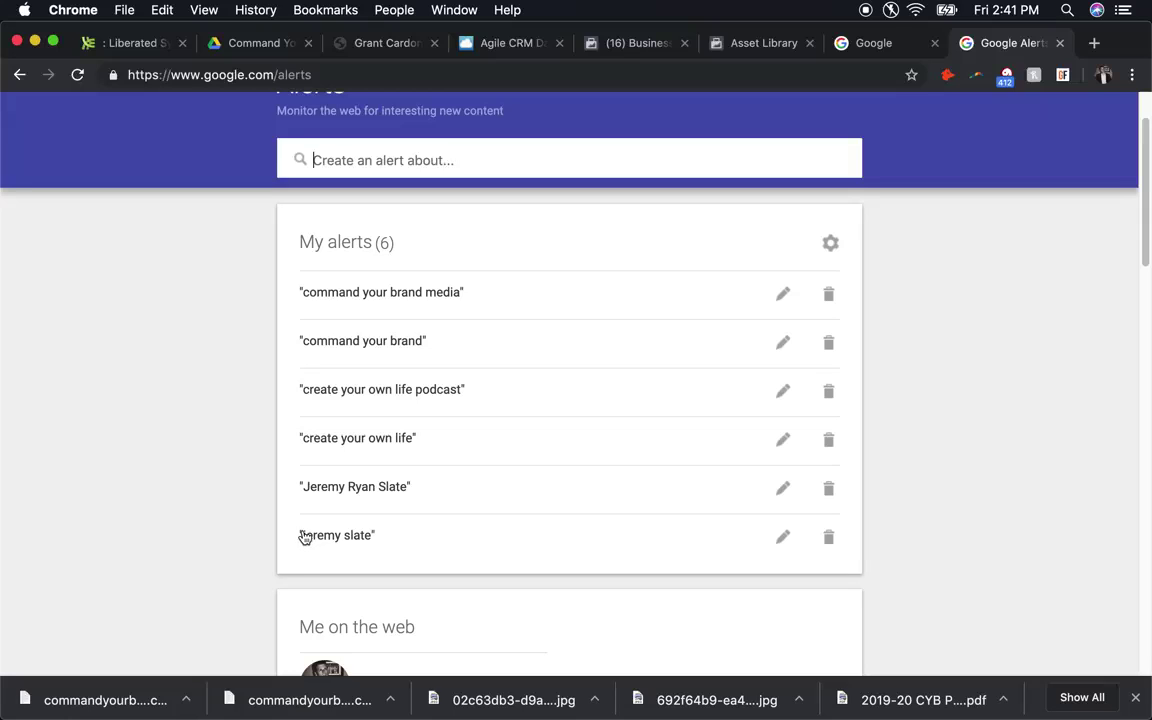
{"action": "left_click", "coordinate": [783, 538]}
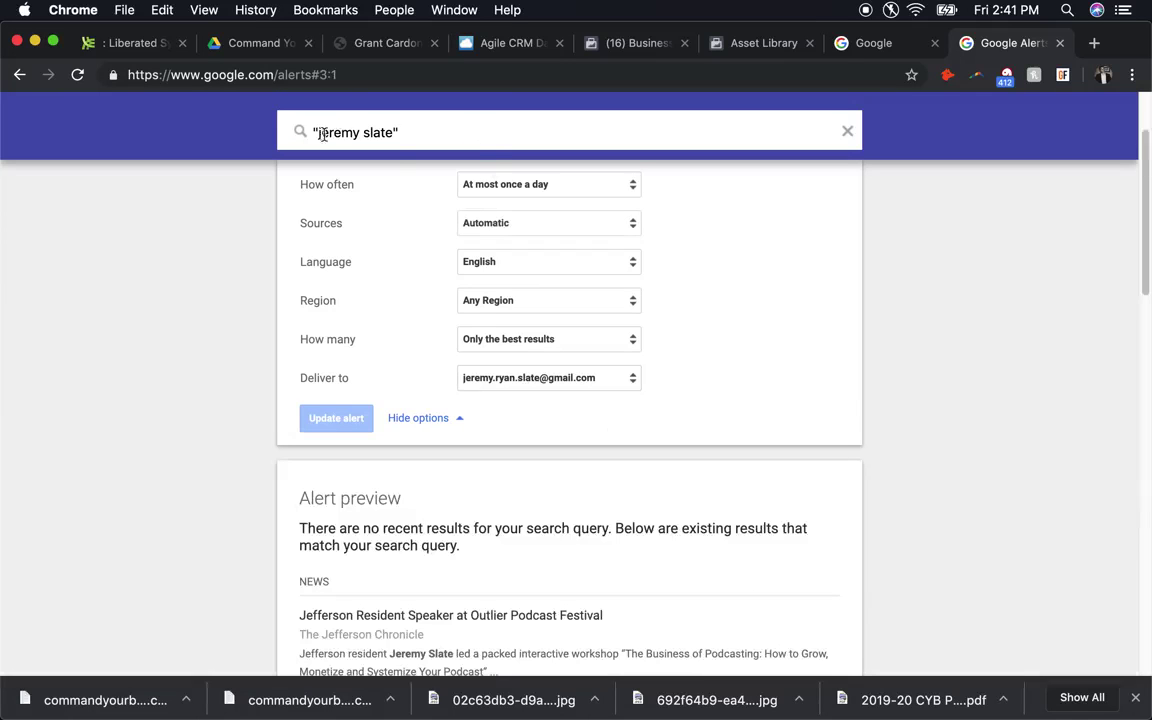
{"action": "left_click", "coordinate": [21, 74]}
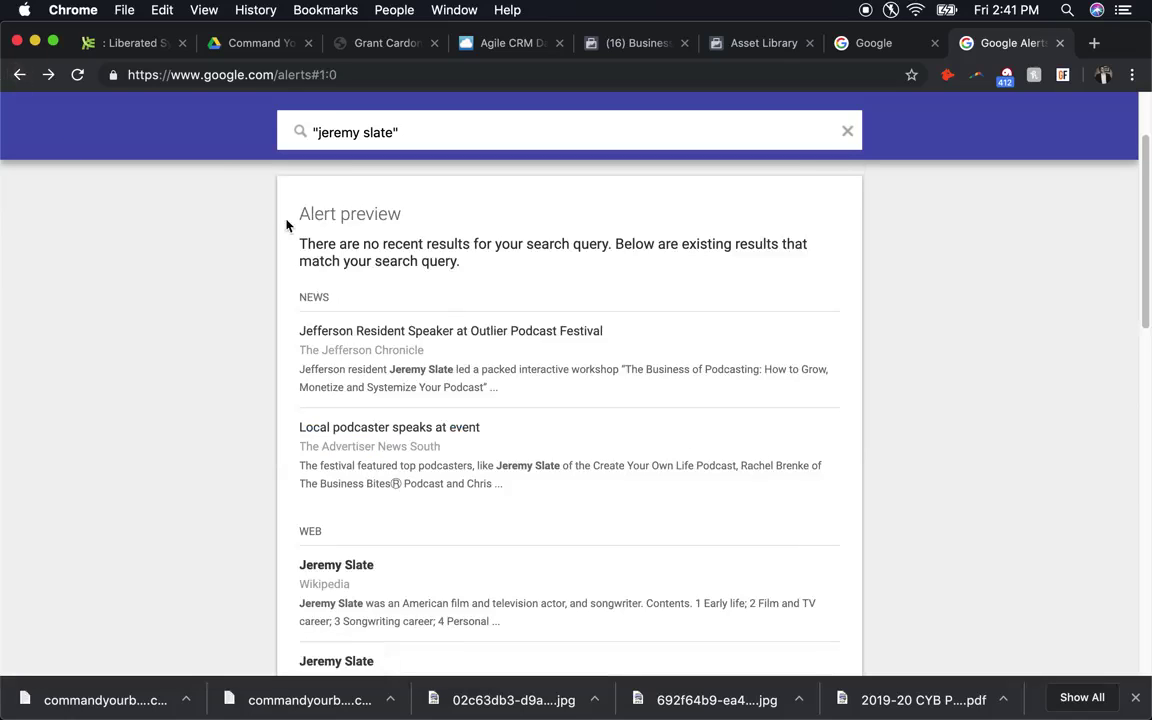
{"action": "left_click", "coordinate": [20, 74]}
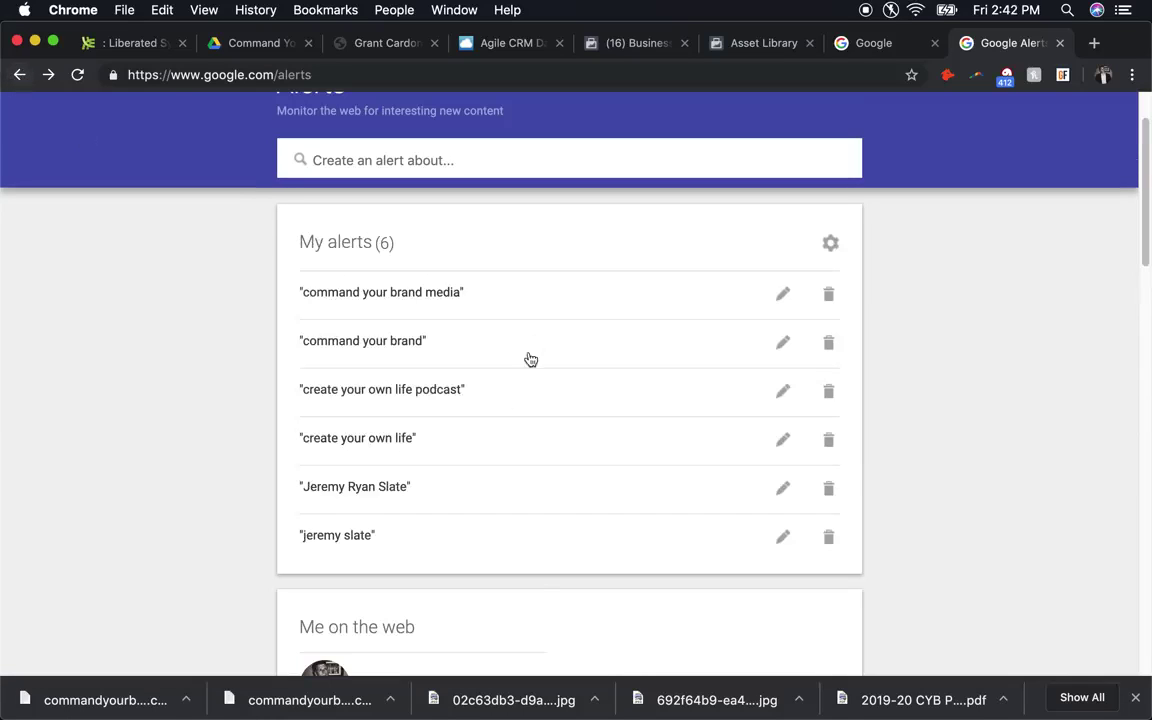
{"action": "scroll", "coordinate": [609, 544], "scroll_direction": "up", "scroll_amount": 1}
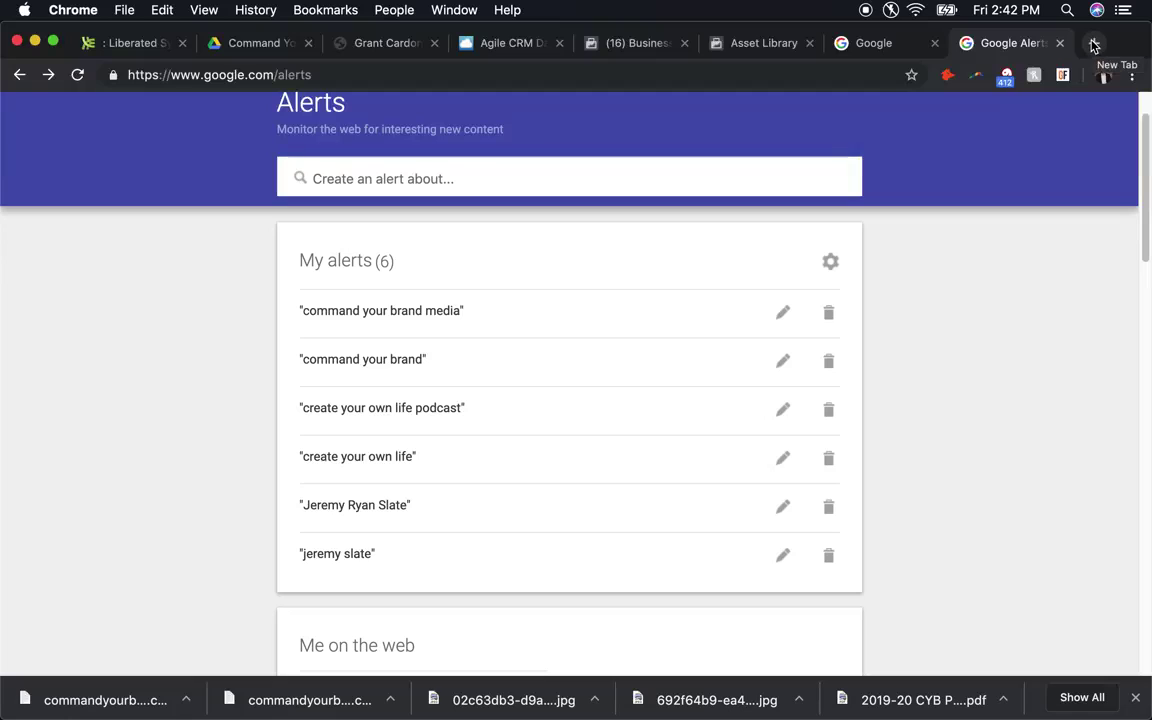
Step: Switch between the Google homepage and Google Alerts tabs
{"action": "left_click", "coordinate": [868, 45]}
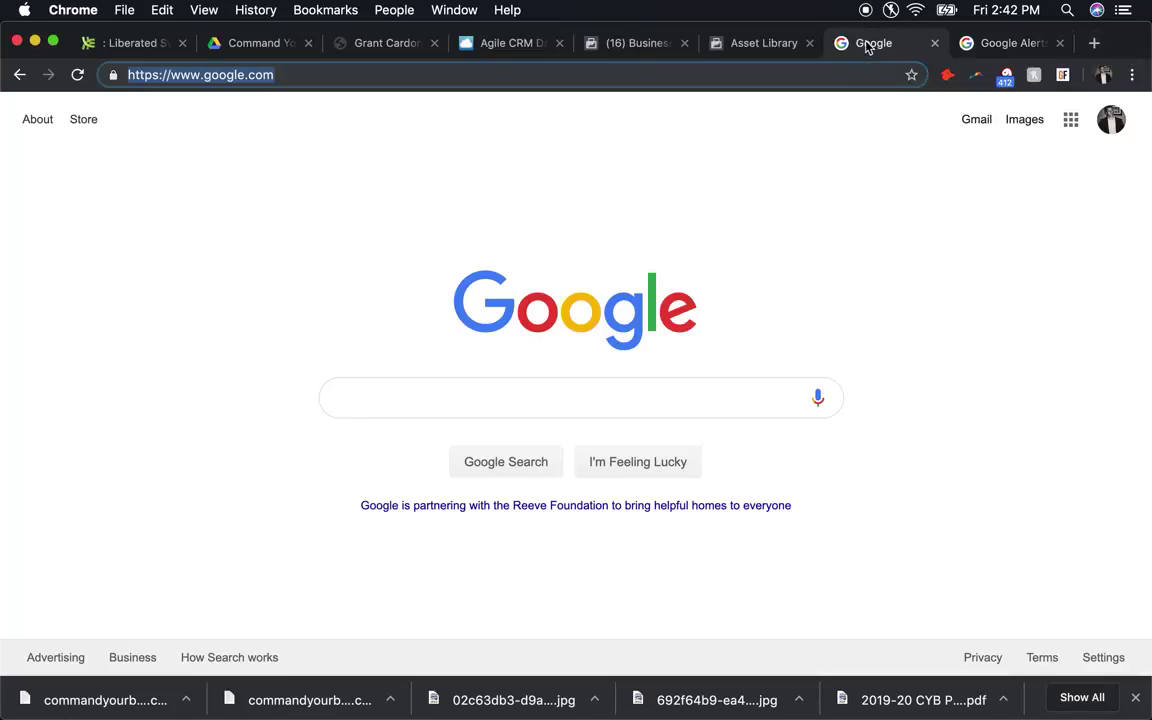
{"action": "left_click", "coordinate": [412, 384]}
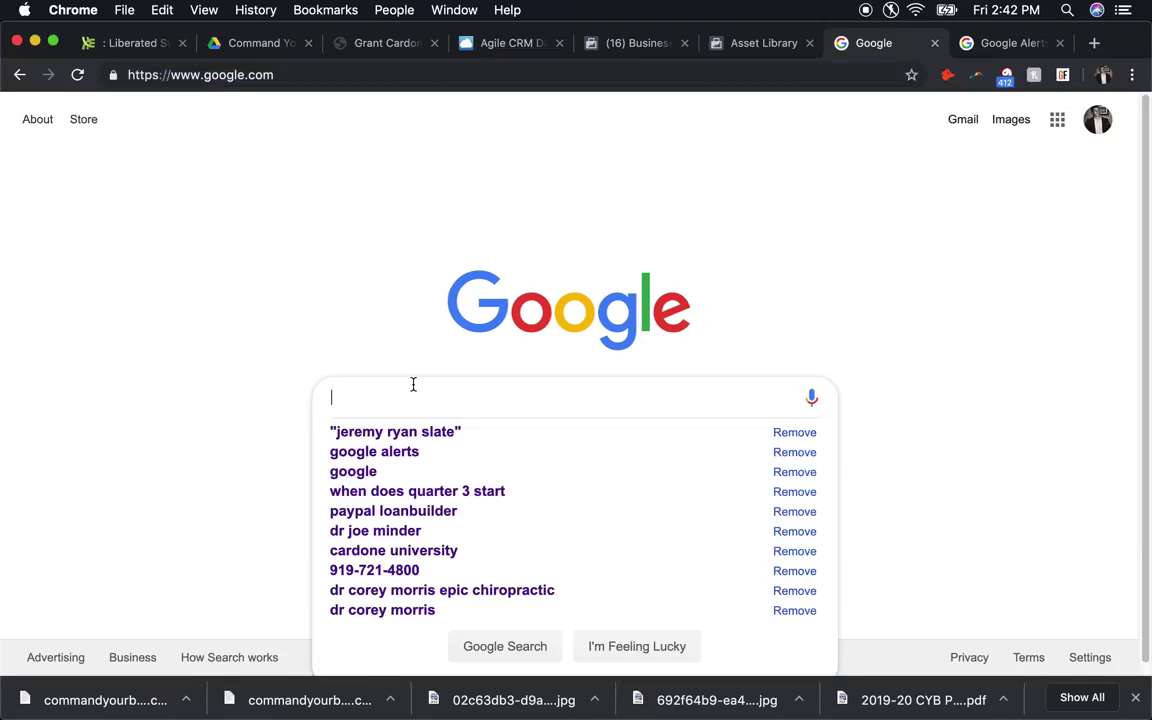
{"action": "left_click", "coordinate": [1005, 45]}
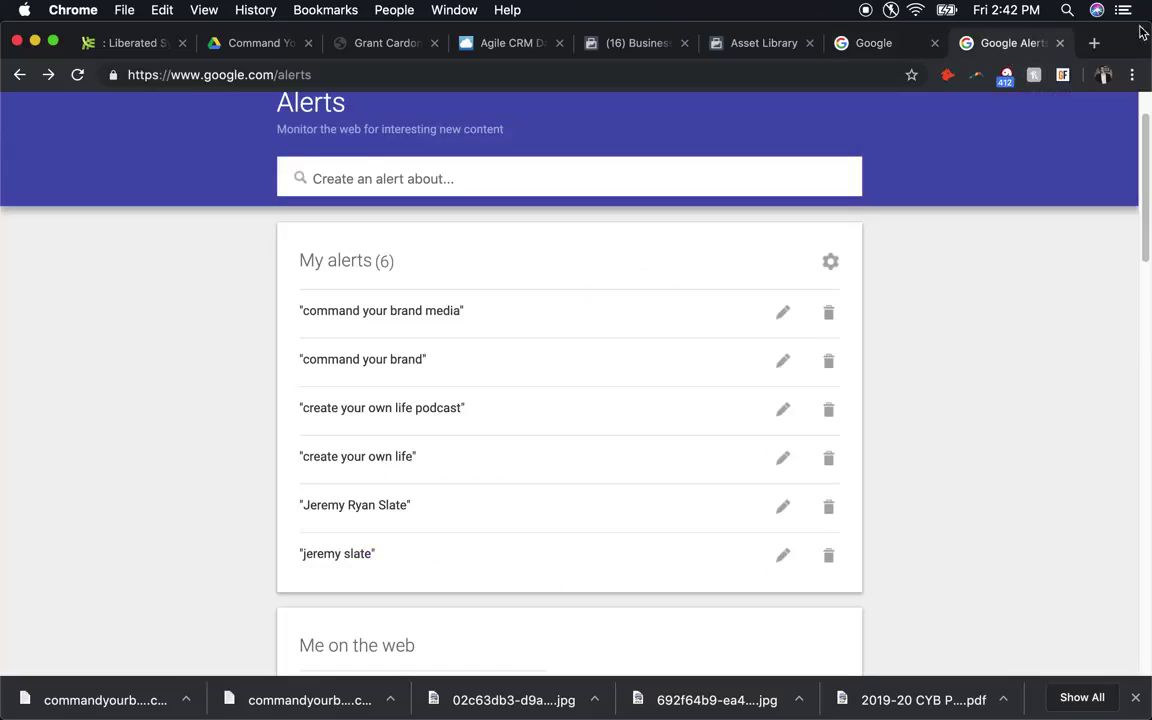
{"action": "left_click", "coordinate": [880, 45]}
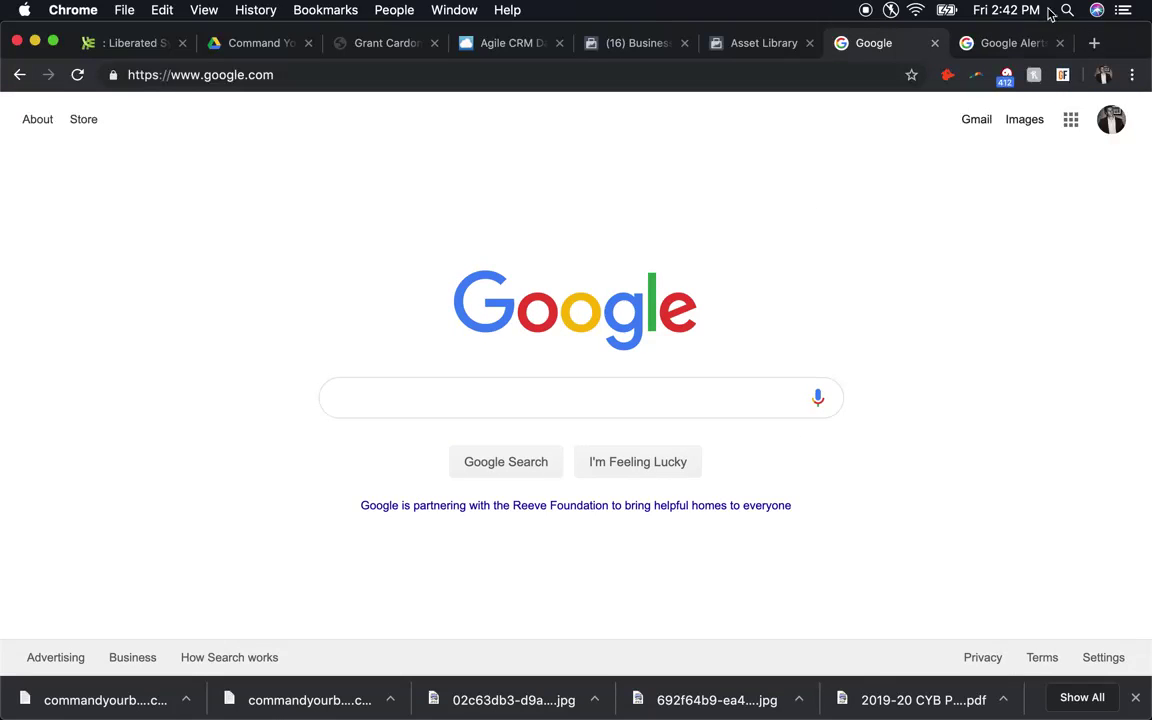
Step: Load news.google.com in a new browser tab
{"action": "left_click", "coordinate": [1094, 43]}
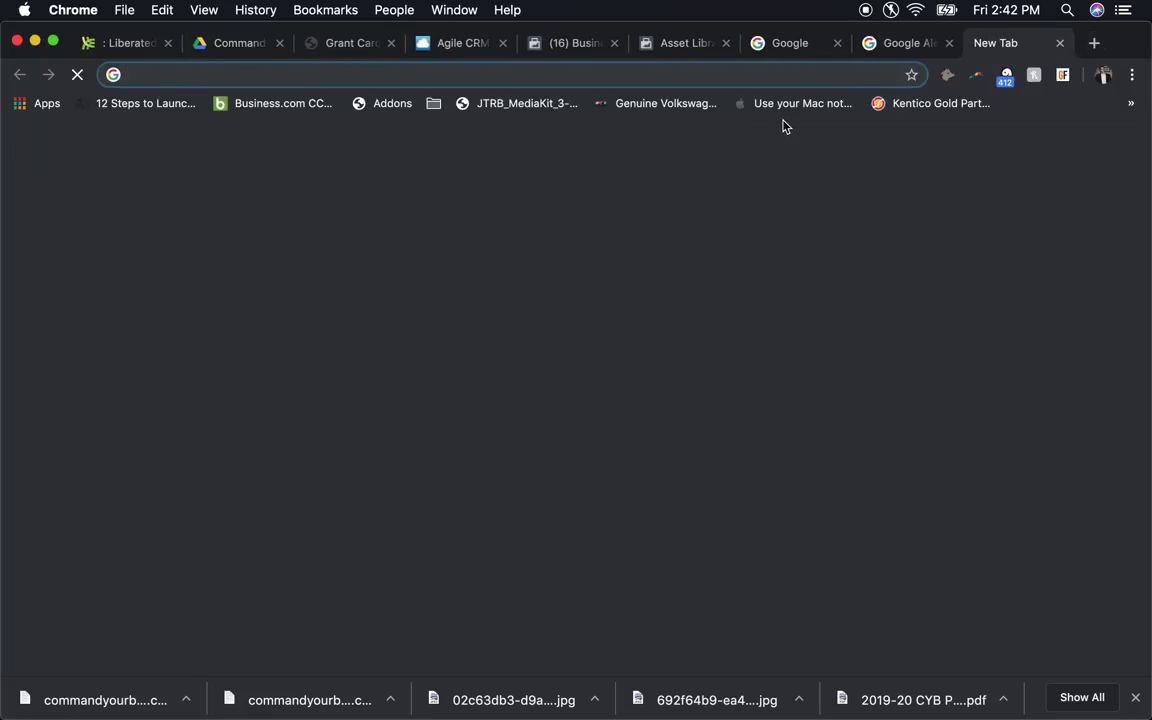
{"action": "type", "text": "news"}
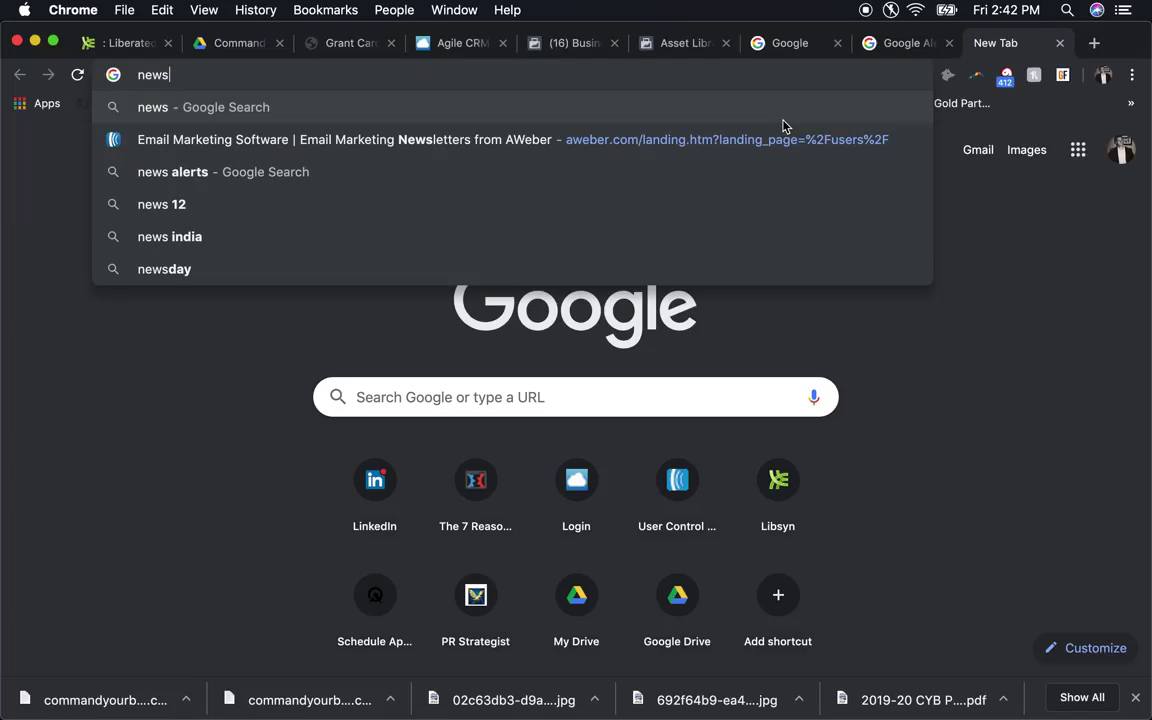
{"action": "type", "text": ".google.com"}
{"action": "key", "text": "Return"}
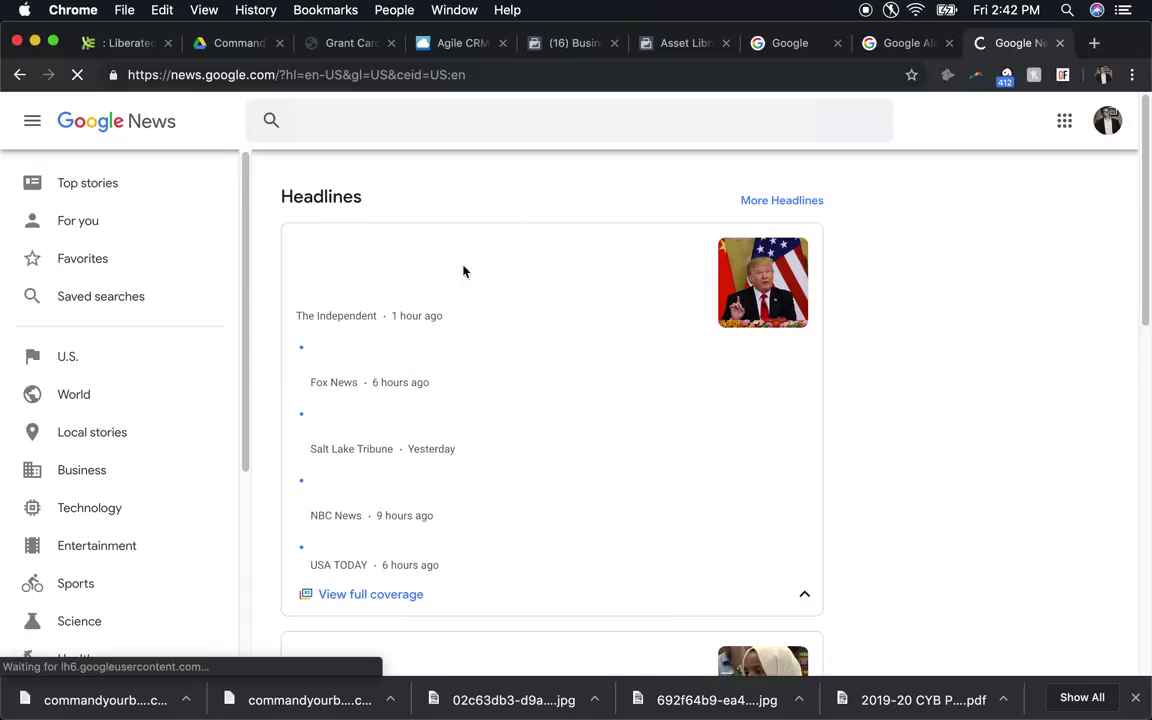
{"action": "left_click", "coordinate": [609, 123]}
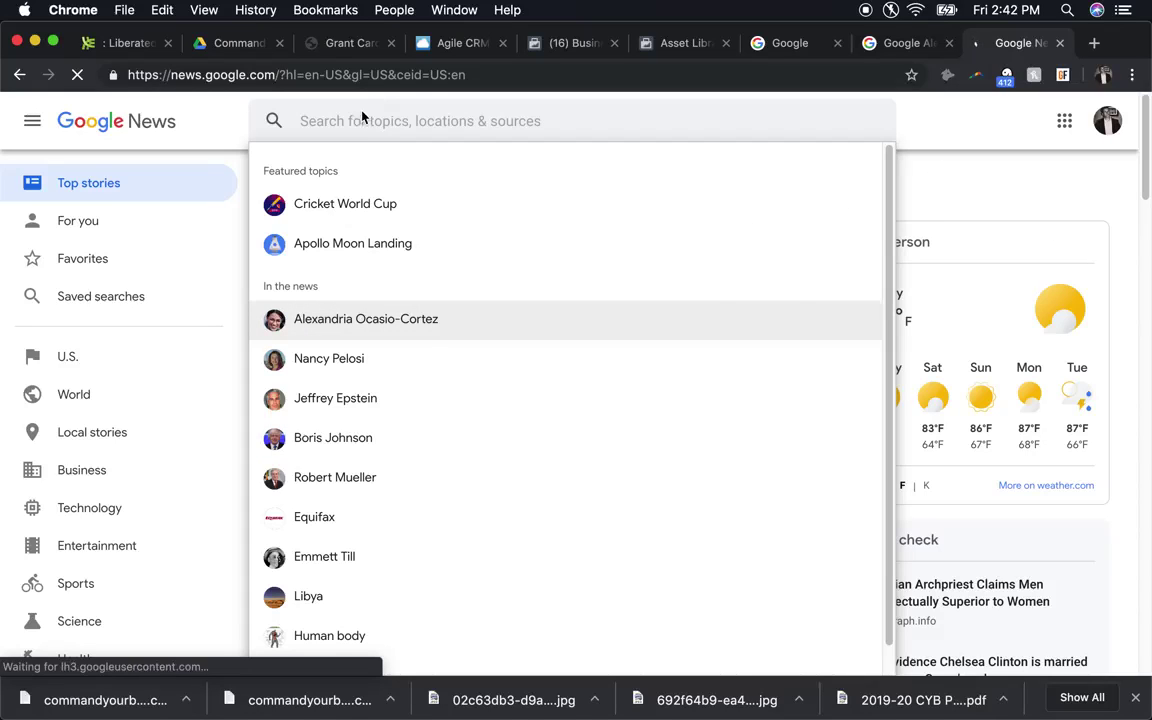
Step: Search Google News for the person's full three-part name in quotes and review the results
{"action": "left_click", "coordinate": [1023, 141]}
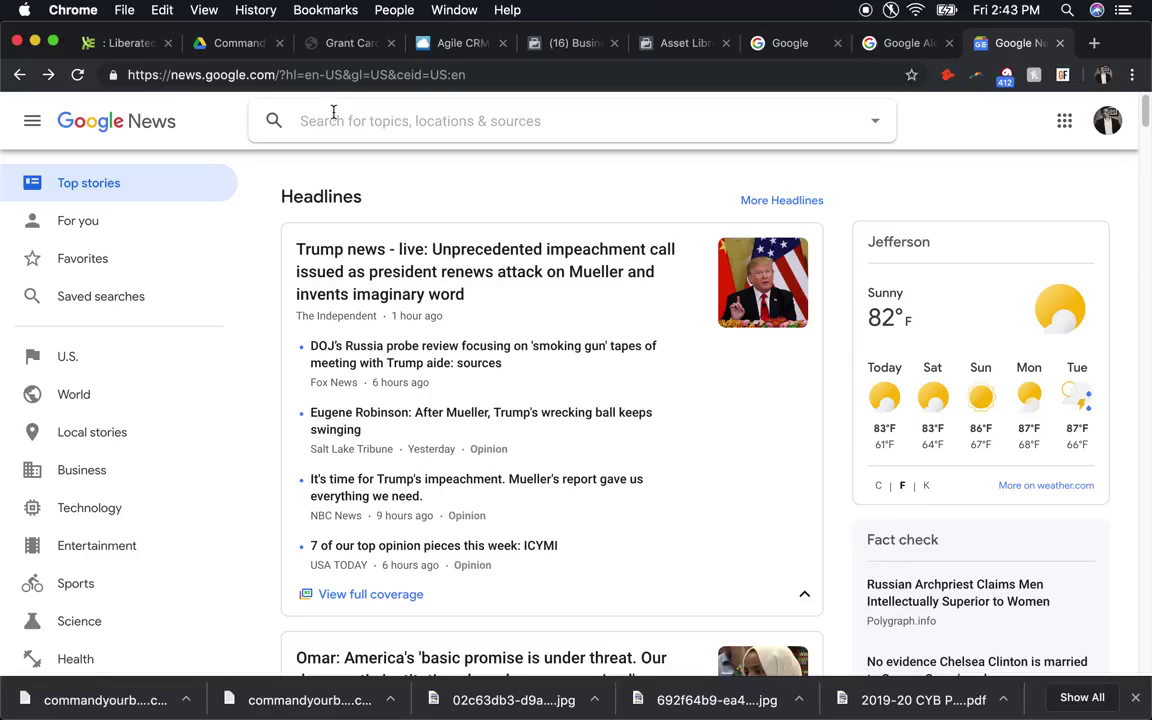
{"action": "type", "text": "\"jere"}
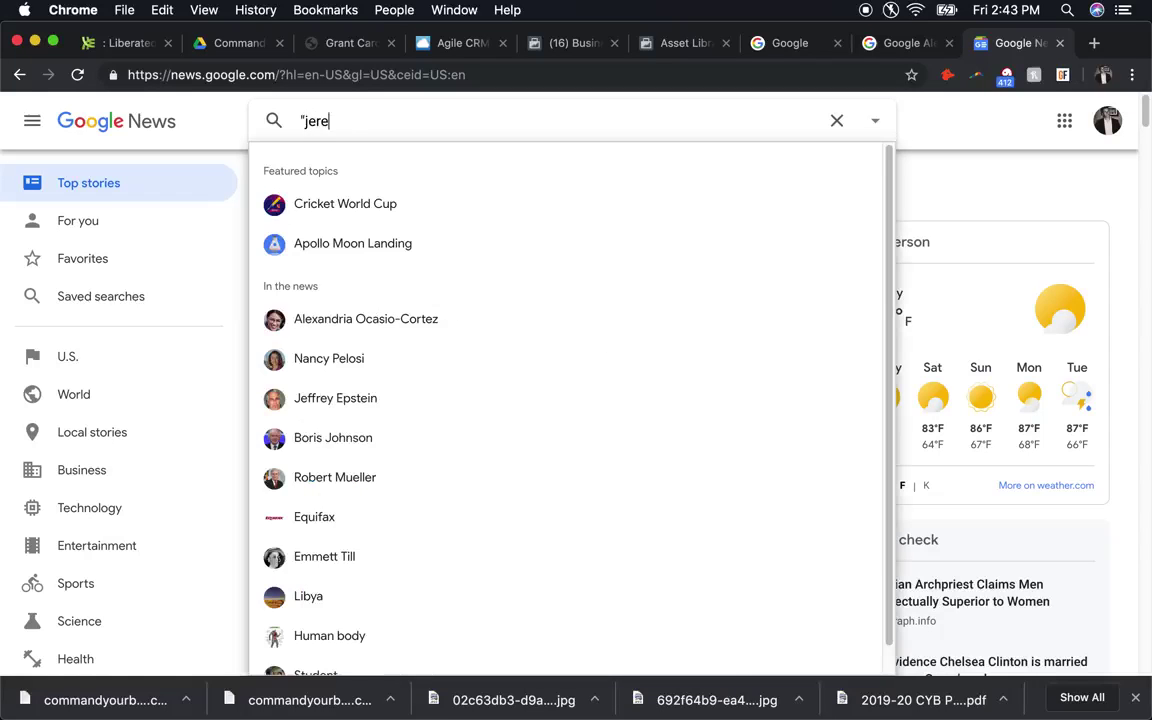
{"action": "type", "text": "my ryan"}
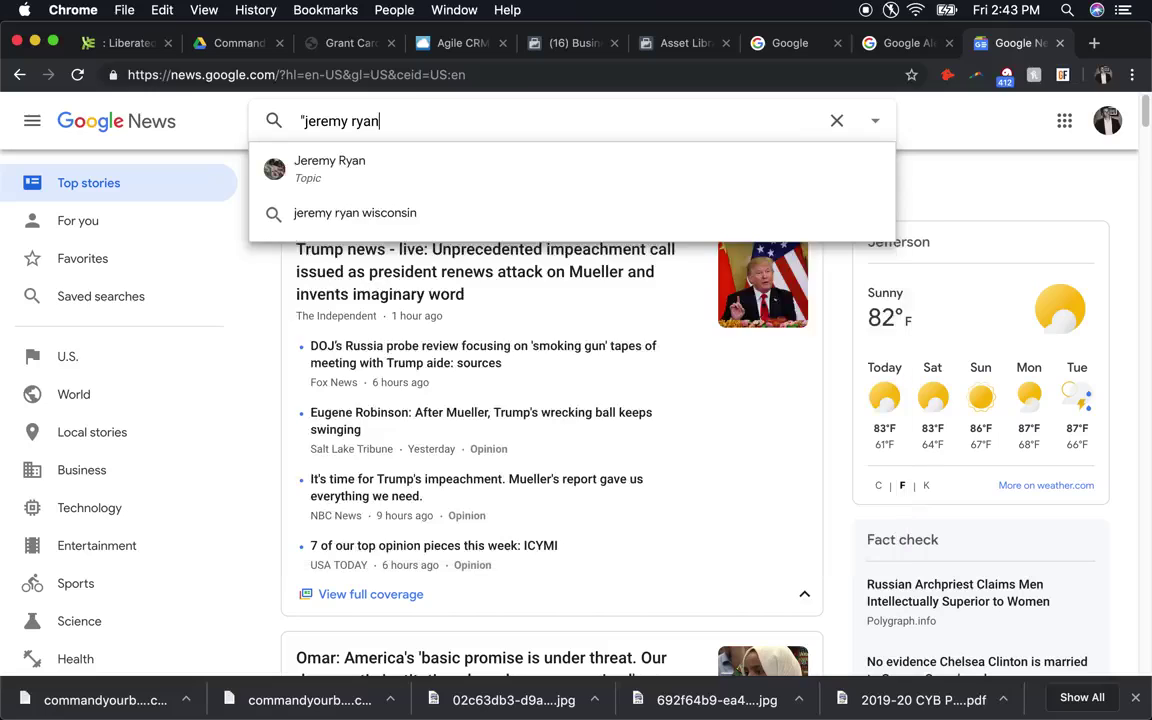
{"action": "type", "text": " slate\""}
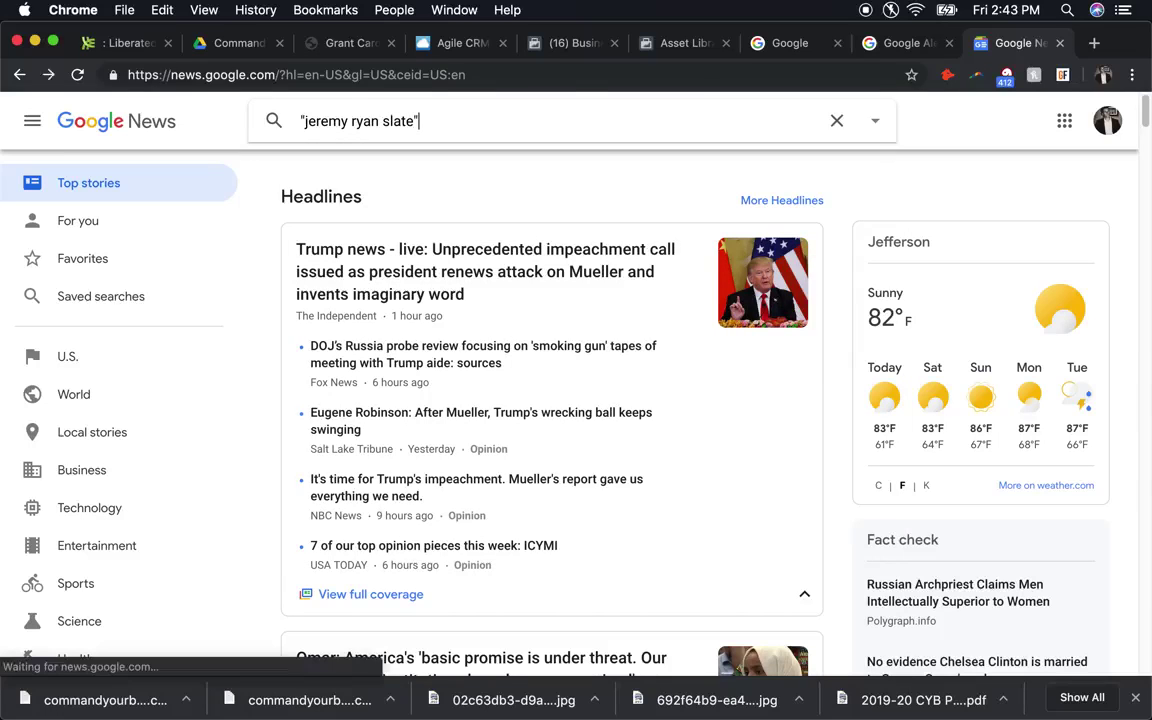
{"action": "key", "text": "Return"}
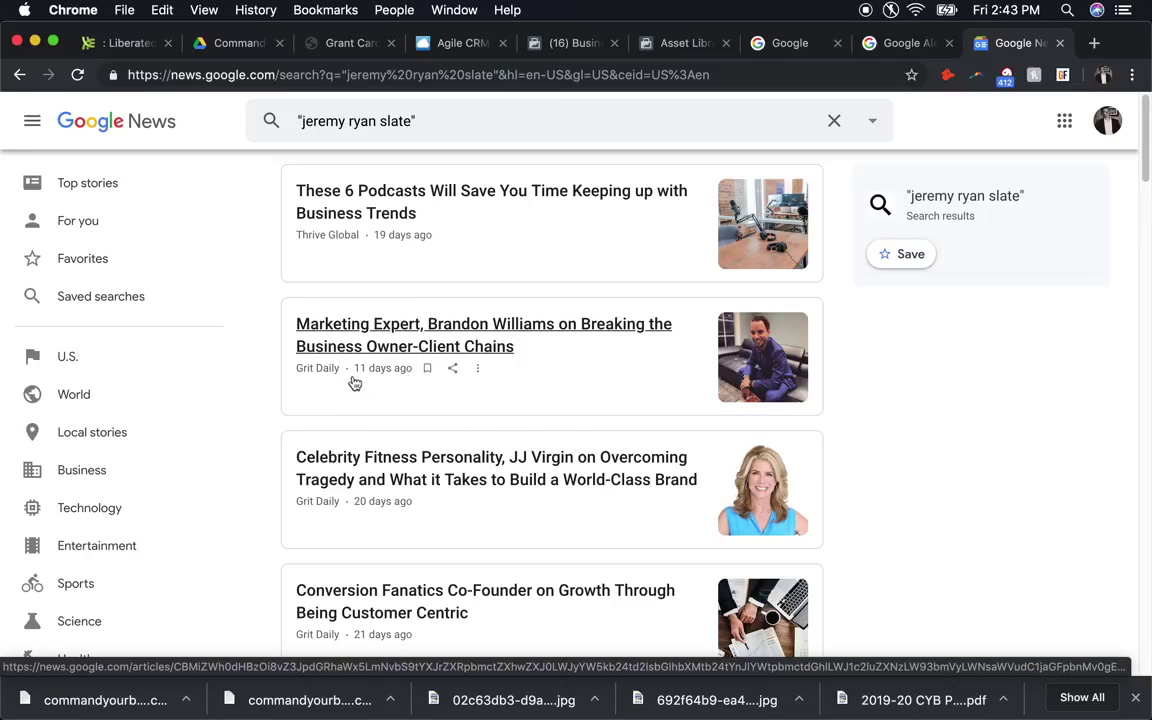
{"action": "scroll", "coordinate": [480, 417], "scroll_direction": "down", "scroll_amount": 1}
{"action": "scroll", "coordinate": [487, 417], "scroll_direction": "down", "scroll_amount": 7}
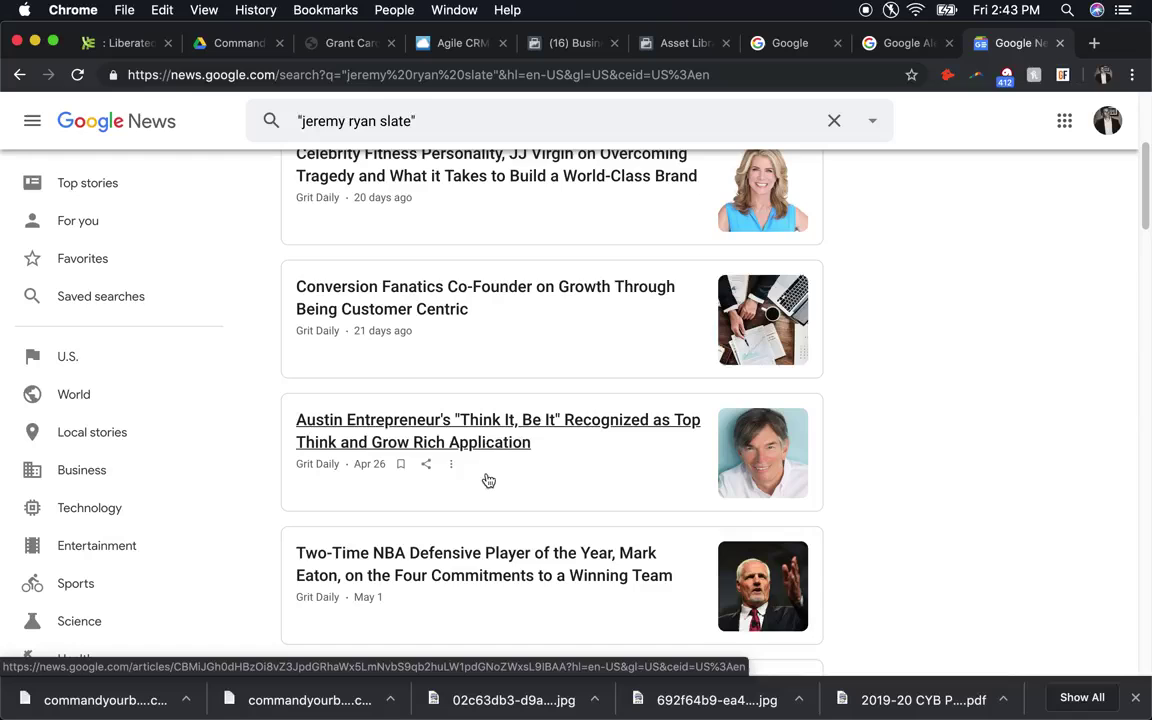
{"action": "scroll", "coordinate": [482, 478], "scroll_direction": "down", "scroll_amount": 3}
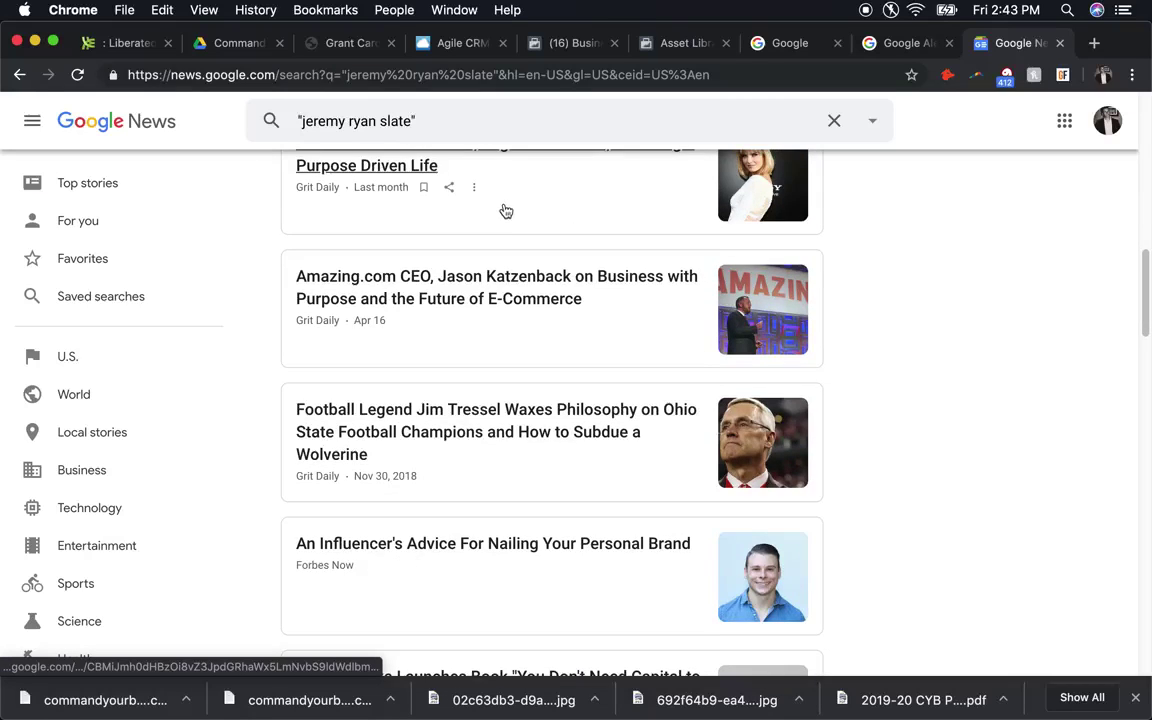
{"action": "scroll", "coordinate": [560, 214], "scroll_direction": "up", "scroll_amount": 7}
{"action": "scroll", "coordinate": [488, 378], "scroll_direction": "up", "scroll_amount": 3}
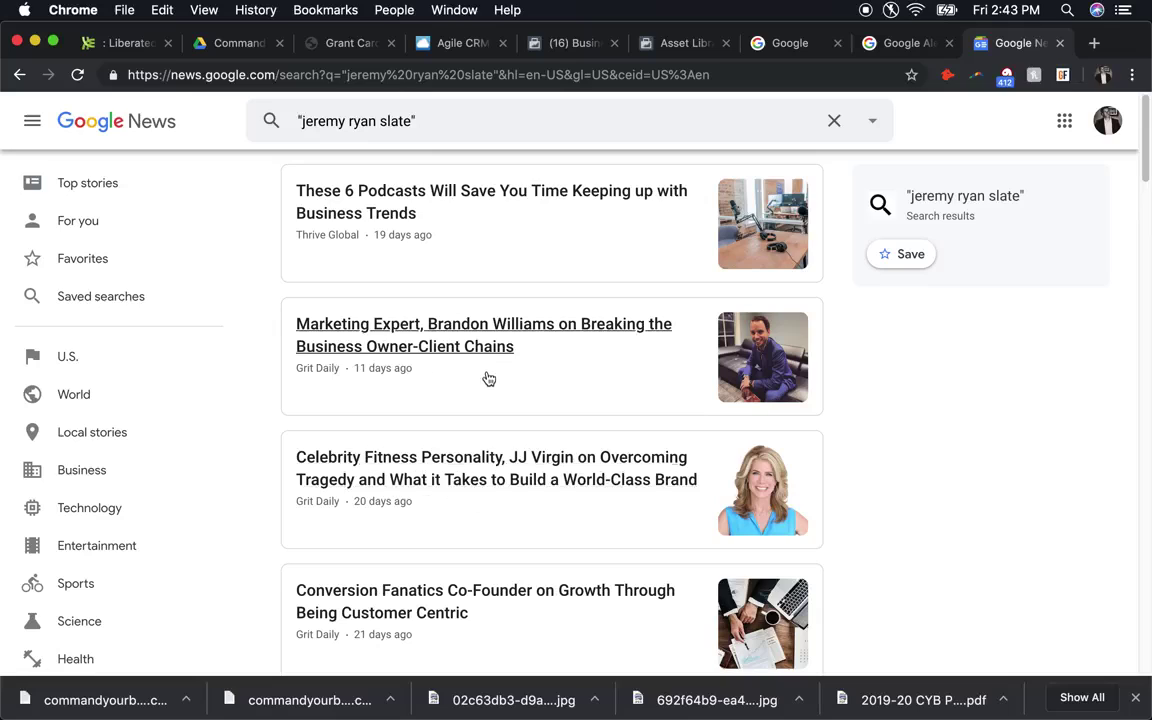
Step: Delete the middle name from the quoted news search query
{"action": "left_click", "coordinate": [380, 120]}
{"action": "double_click", "coordinate": [352, 120]}
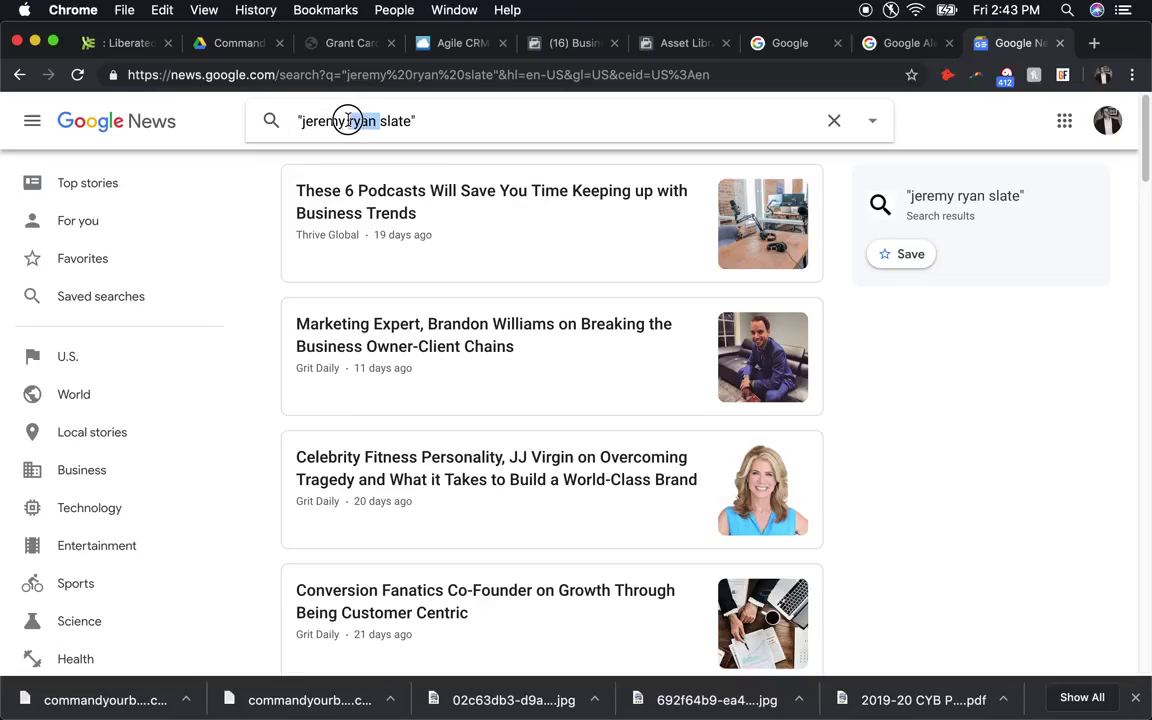
{"action": "key", "text": "BackSpace"}
{"action": "key", "text": "BackSpace"}
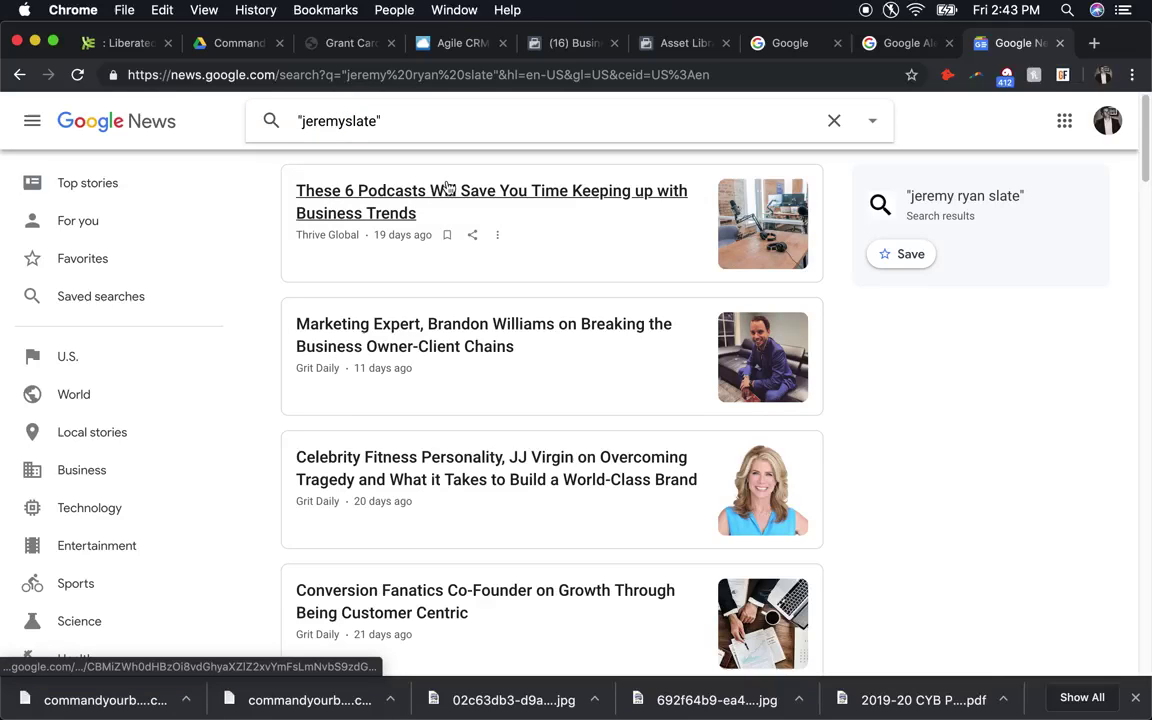
Step: Search news for the shortened quoted two-word name, scan the results, then return to Google Alerts
{"action": "key", "text": "Return"}
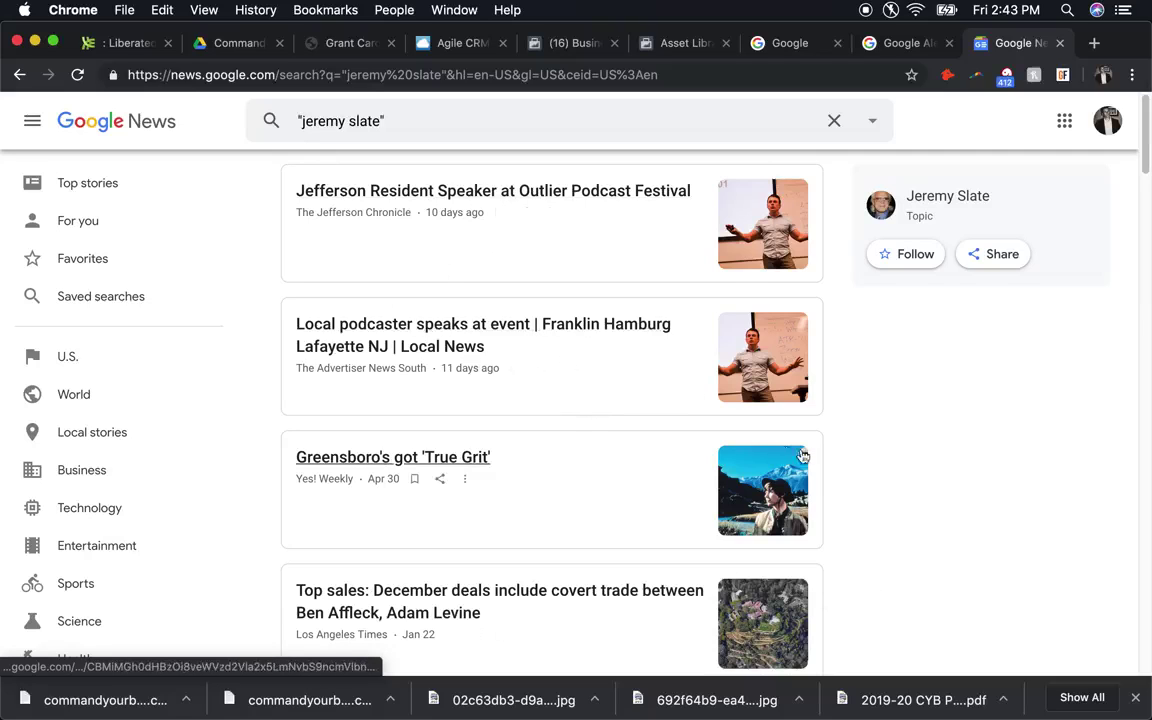
{"action": "scroll", "coordinate": [517, 352], "scroll_direction": "down", "scroll_amount": 5}
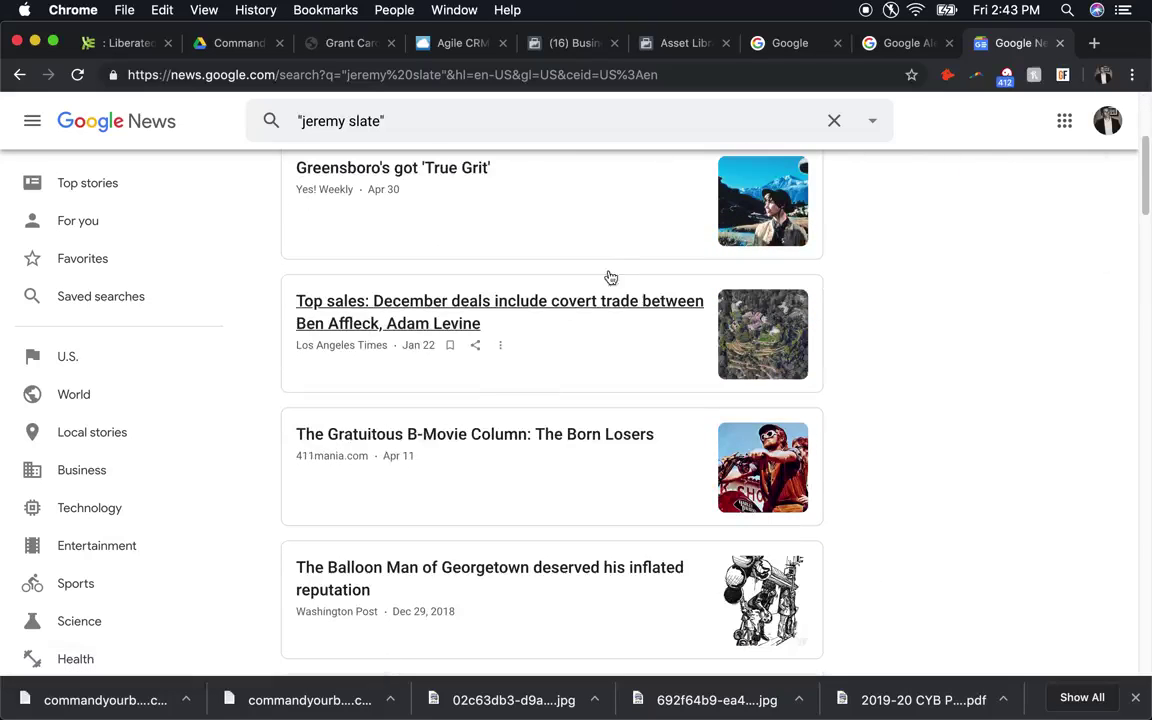
{"action": "scroll", "coordinate": [490, 404], "scroll_direction": "down", "scroll_amount": 5}
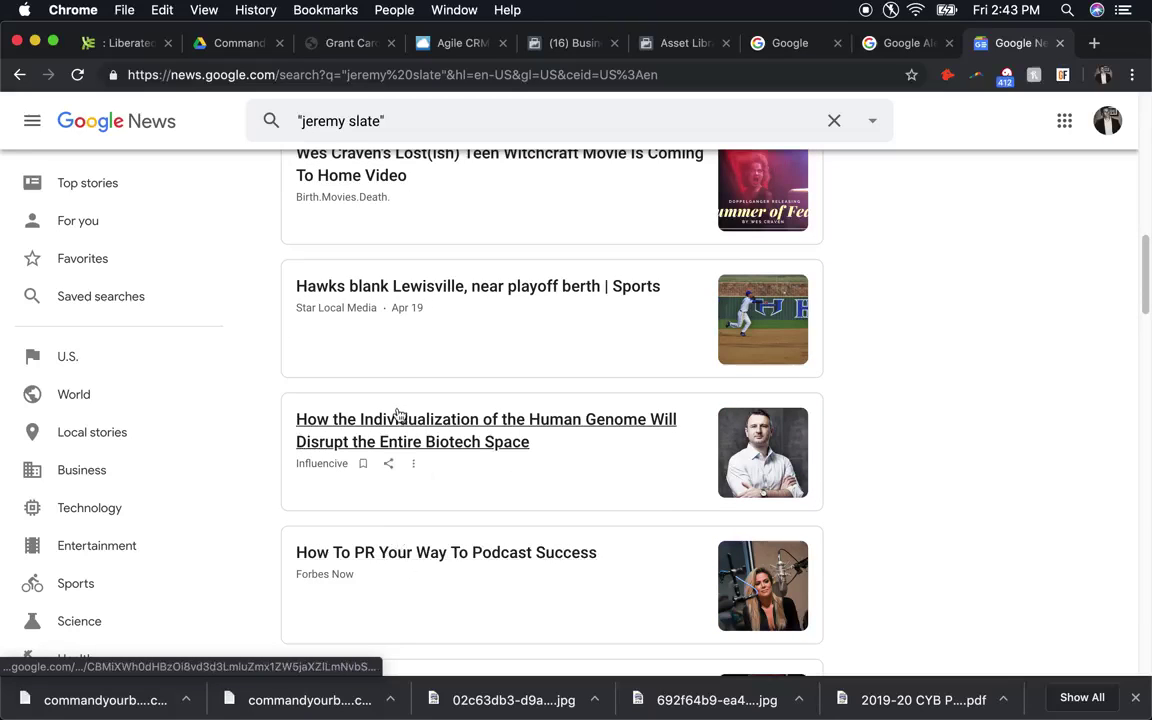
{"action": "scroll", "coordinate": [650, 415], "scroll_direction": "up", "scroll_amount": 8}
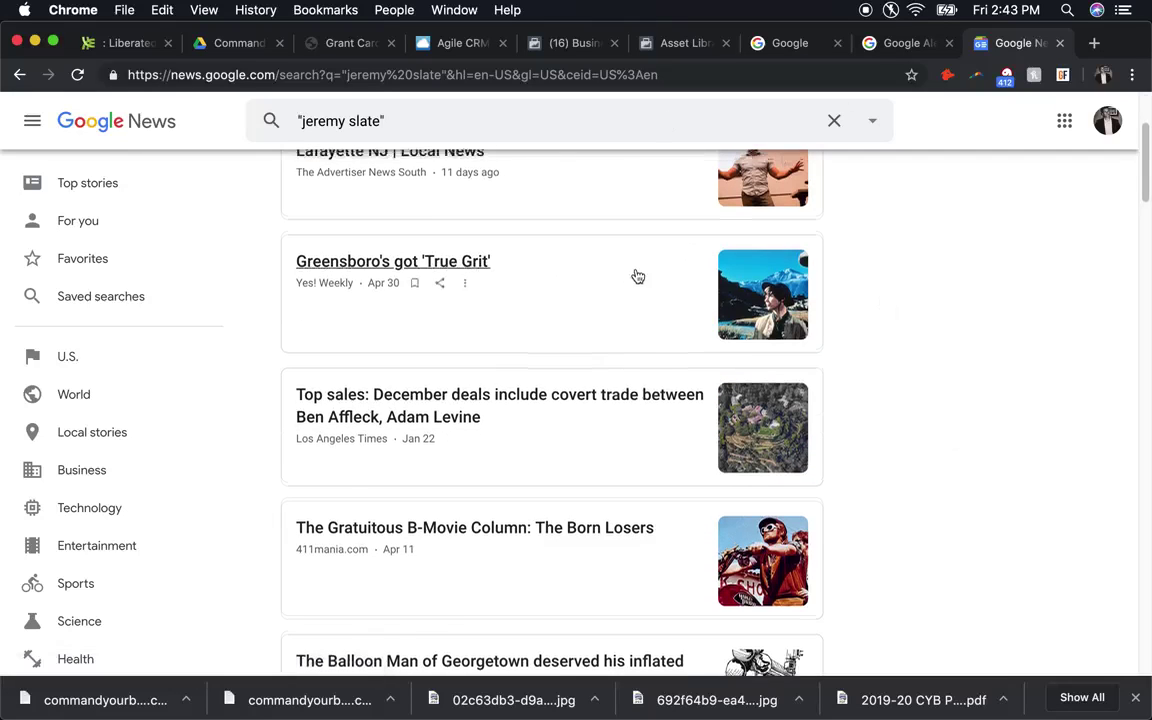
{"action": "scroll", "coordinate": [560, 230], "scroll_direction": "up", "scroll_amount": 2}
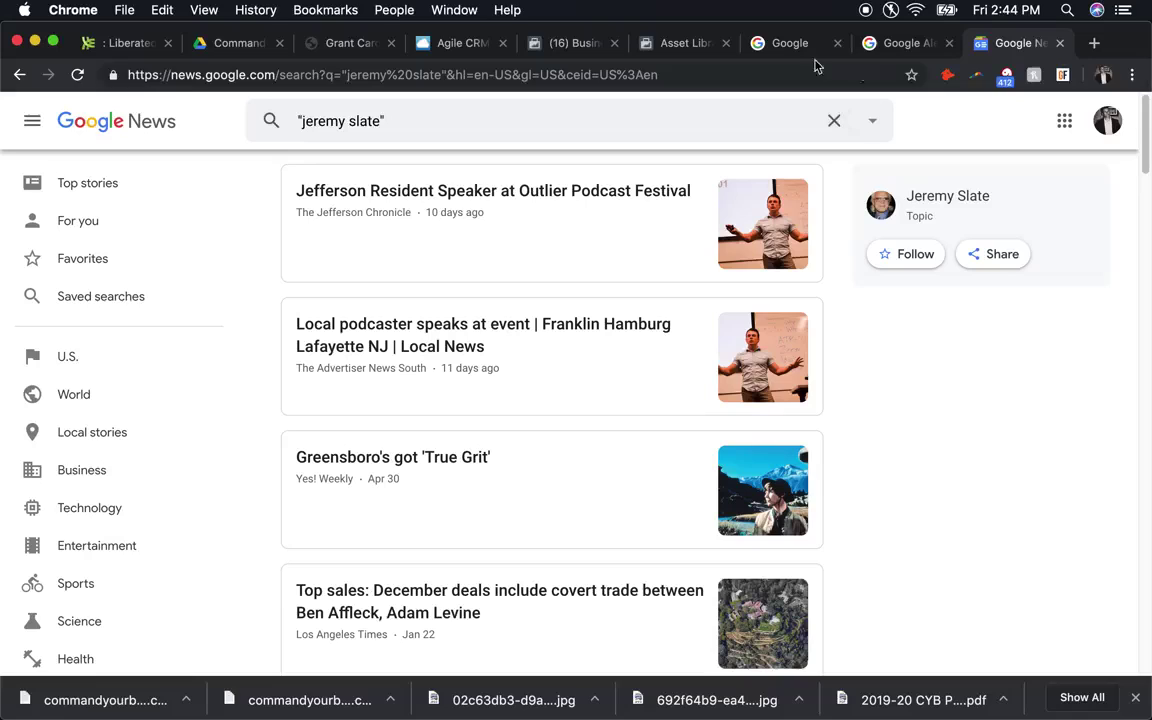
{"action": "left_click", "coordinate": [906, 43]}
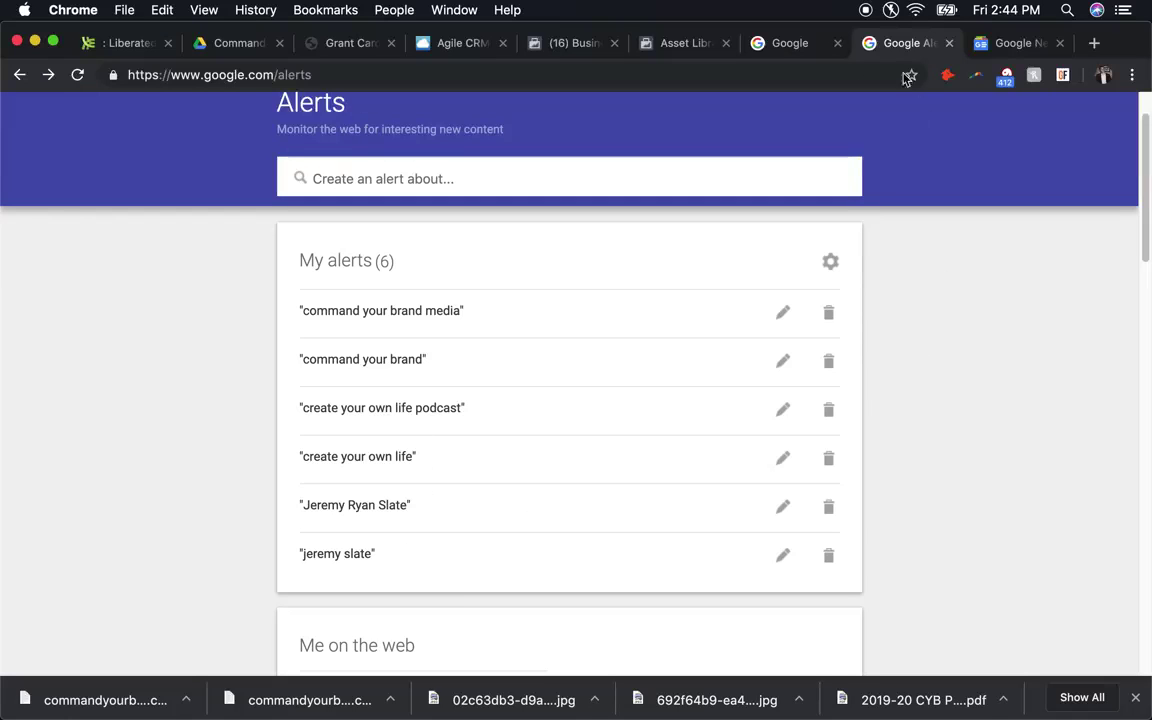
Step: Run a Google web search for the person's full three-part name in quotes
{"action": "left_click", "coordinate": [805, 45]}
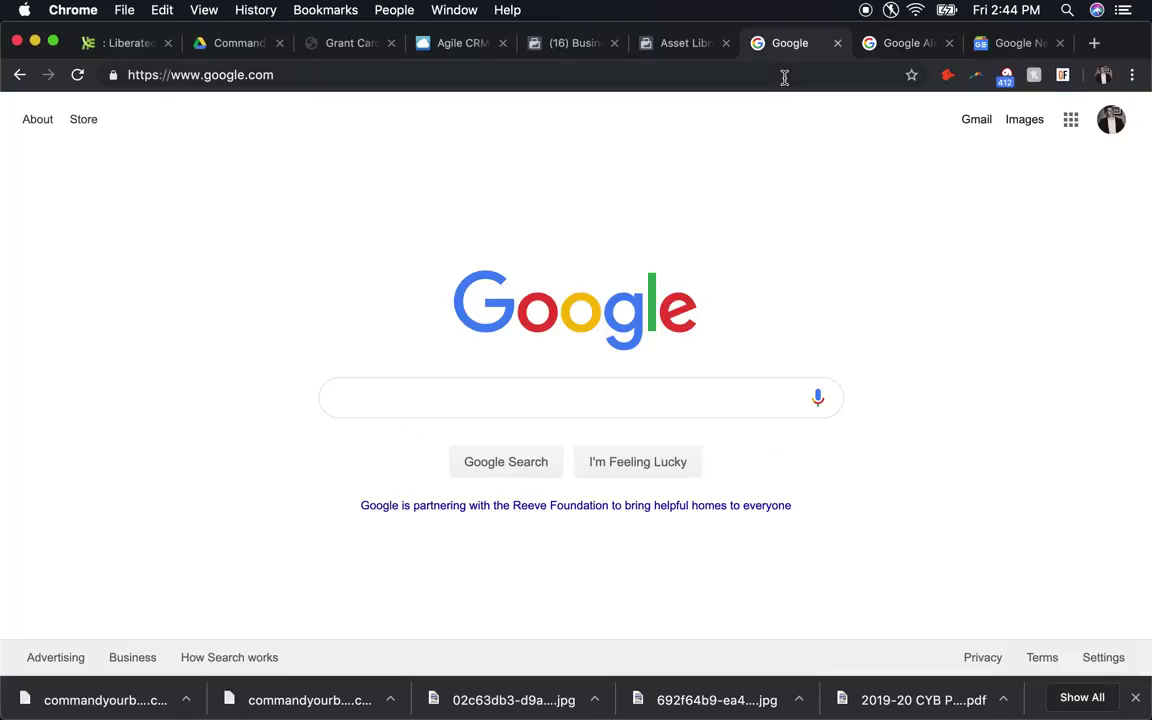
{"action": "left_click", "coordinate": [556, 391]}
{"action": "left_click", "coordinate": [935, 396]}
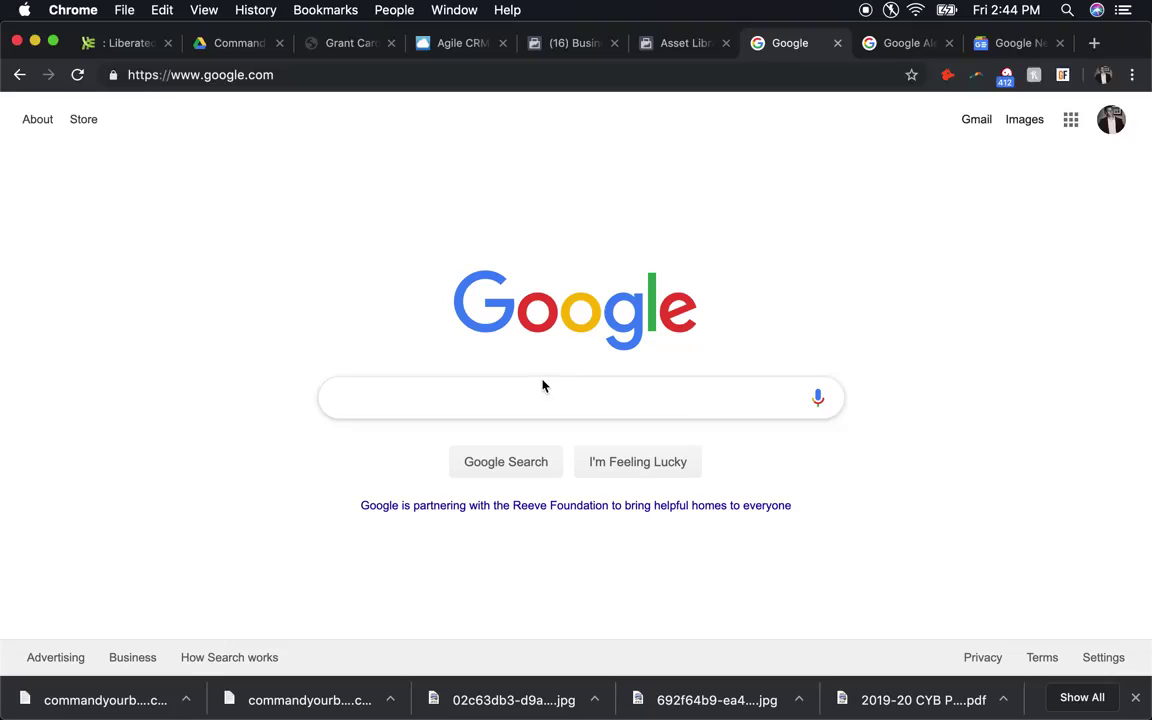
{"action": "left_click", "coordinate": [456, 395]}
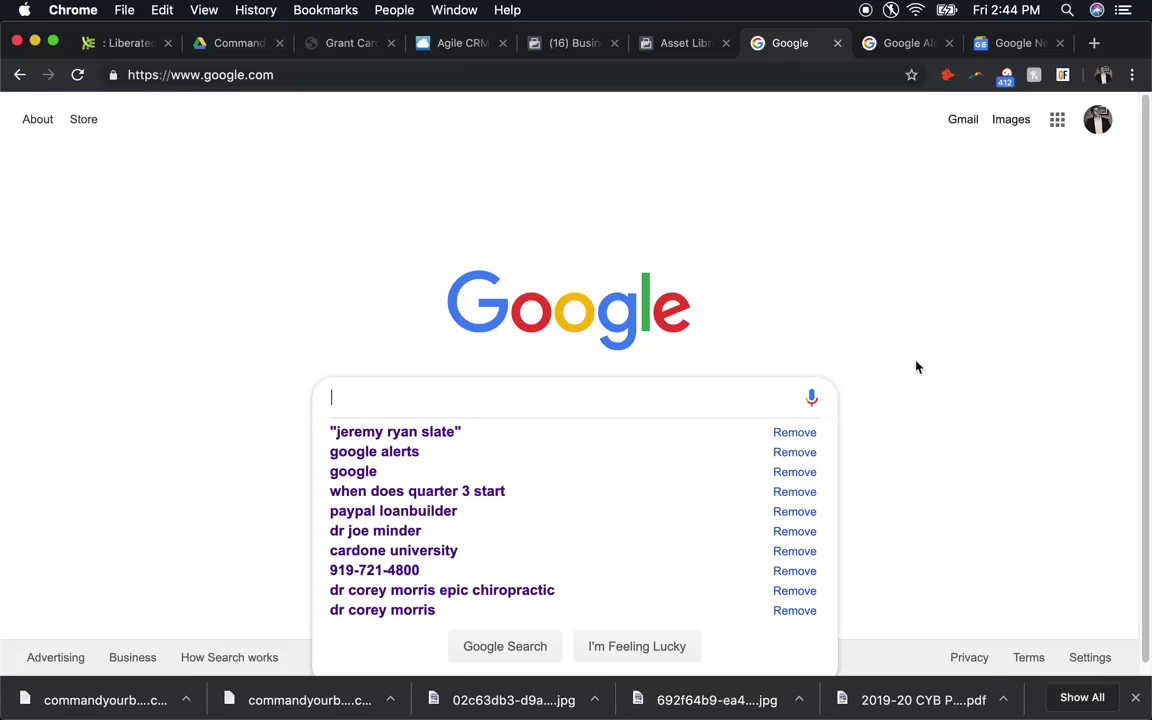
{"action": "left_click", "coordinate": [897, 429]}
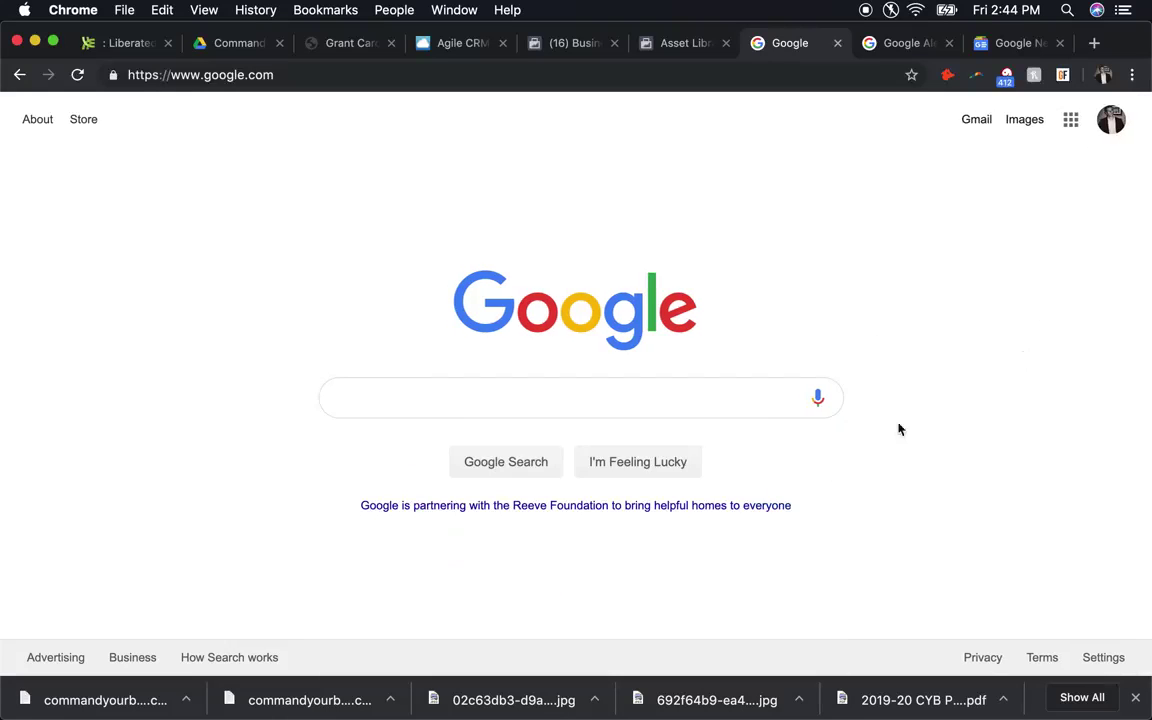
{"action": "left_click", "coordinate": [587, 383]}
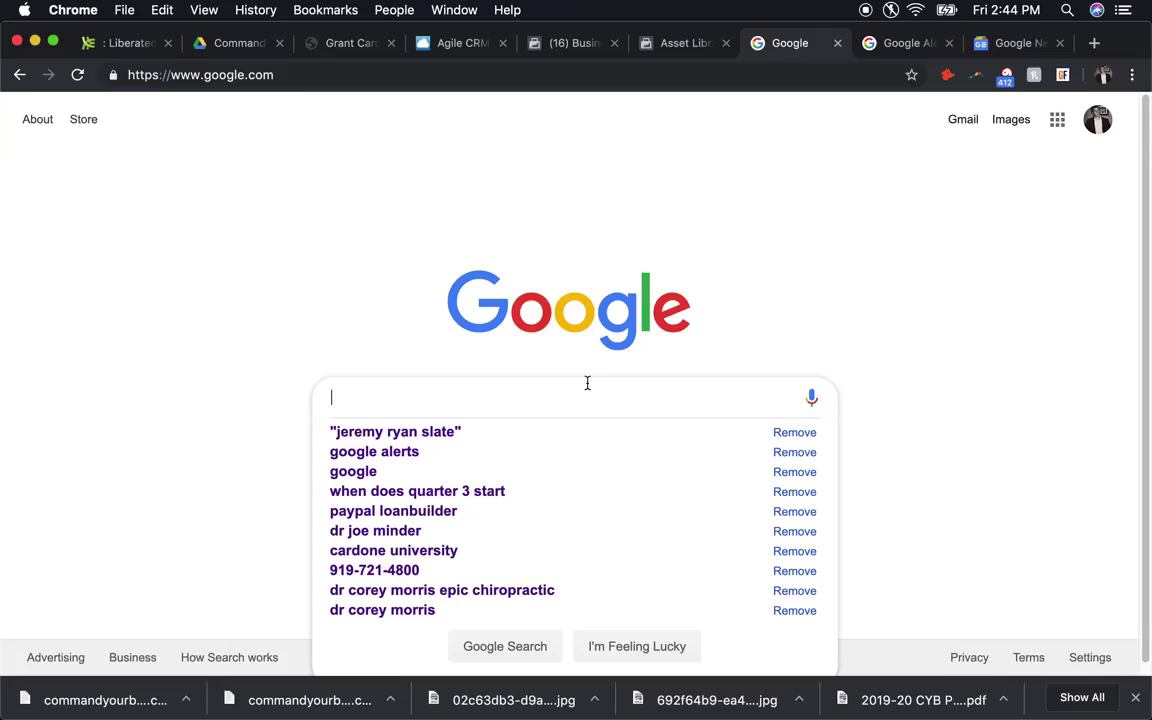
{"action": "type", "text": "\"jeremy "}
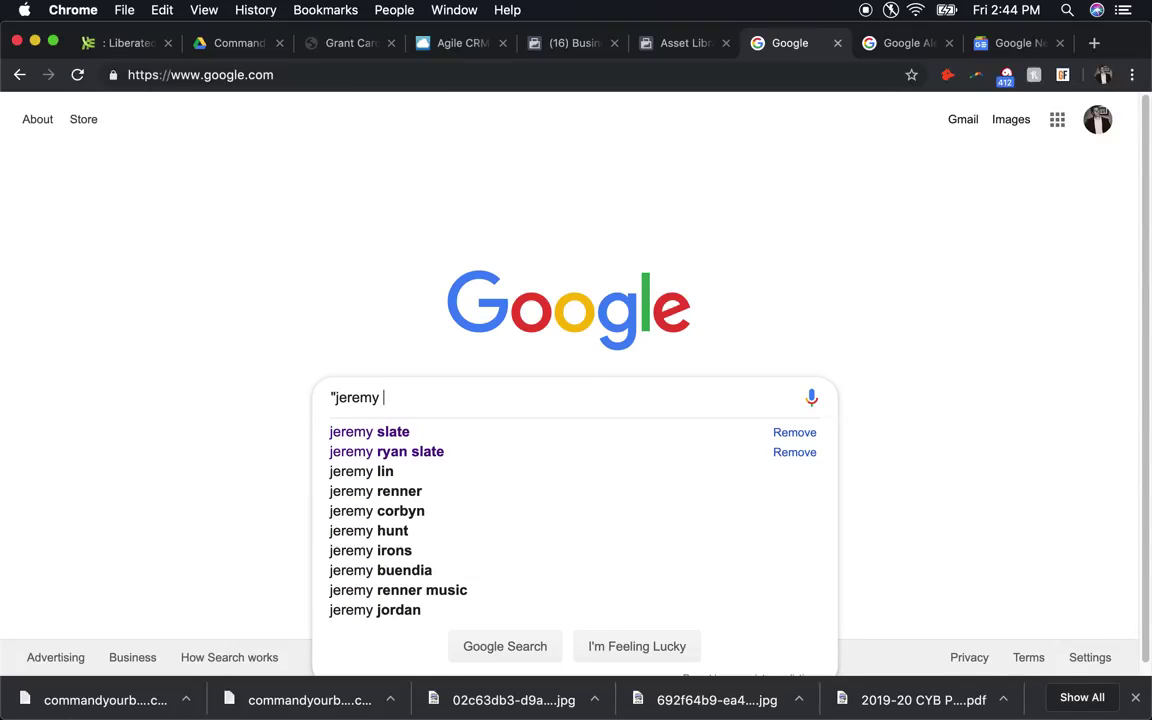
{"action": "type", "text": "ryan slate"}
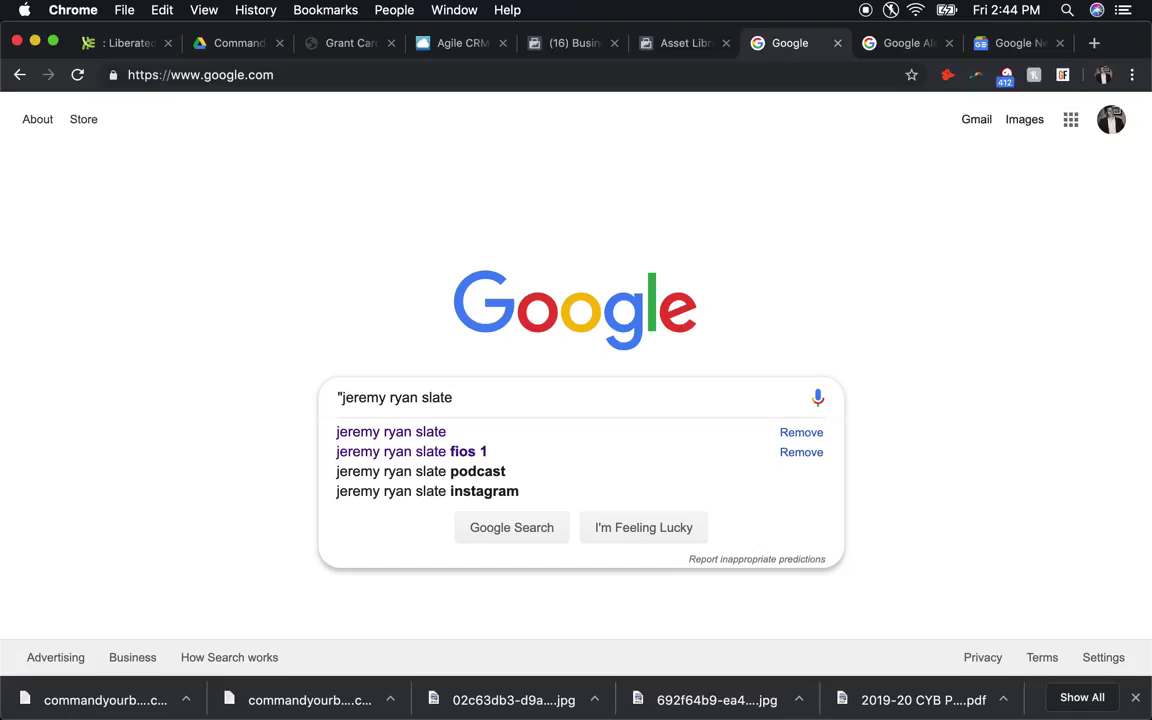
{"action": "type", "text": "\""}
{"action": "key", "text": "Return"}
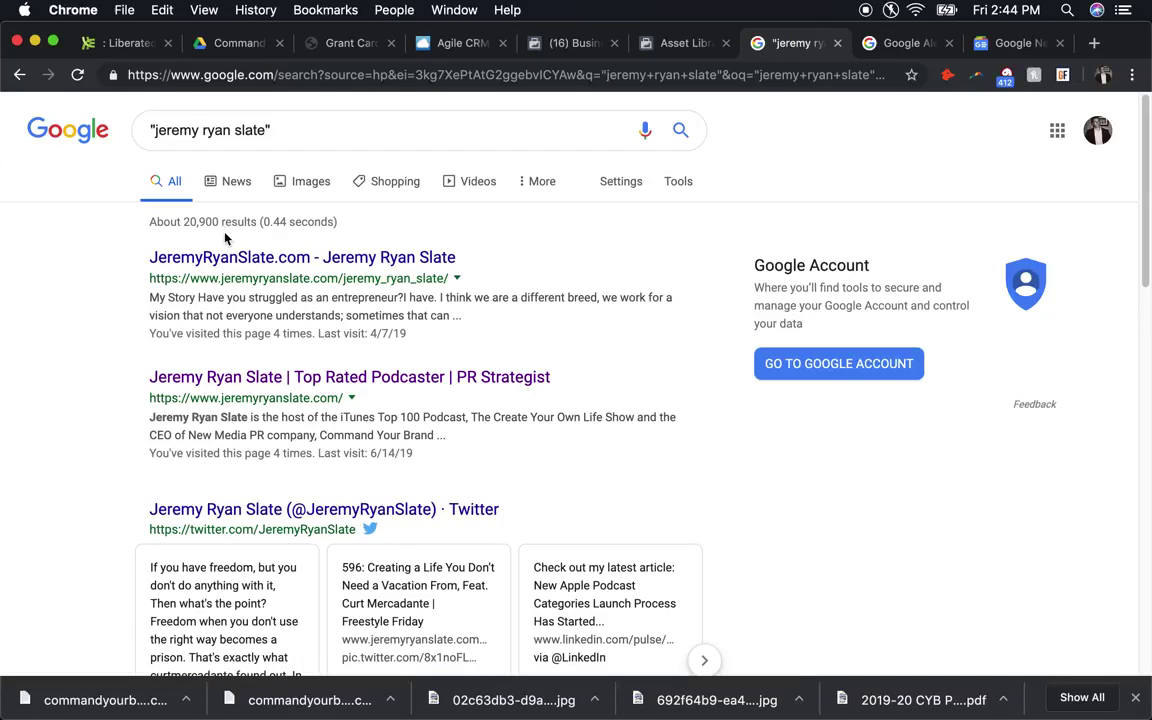
Step: Review the roughly 20,900 quoted-name results and reveal the Tools time-range filters
{"action": "left_click_drag", "start_coordinate": [147, 225], "coordinate": [335, 224]}
{"action": "left_click", "coordinate": [335, 224]}
{"action": "scroll", "coordinate": [335, 224], "scroll_direction": "down", "scroll_amount": 20}
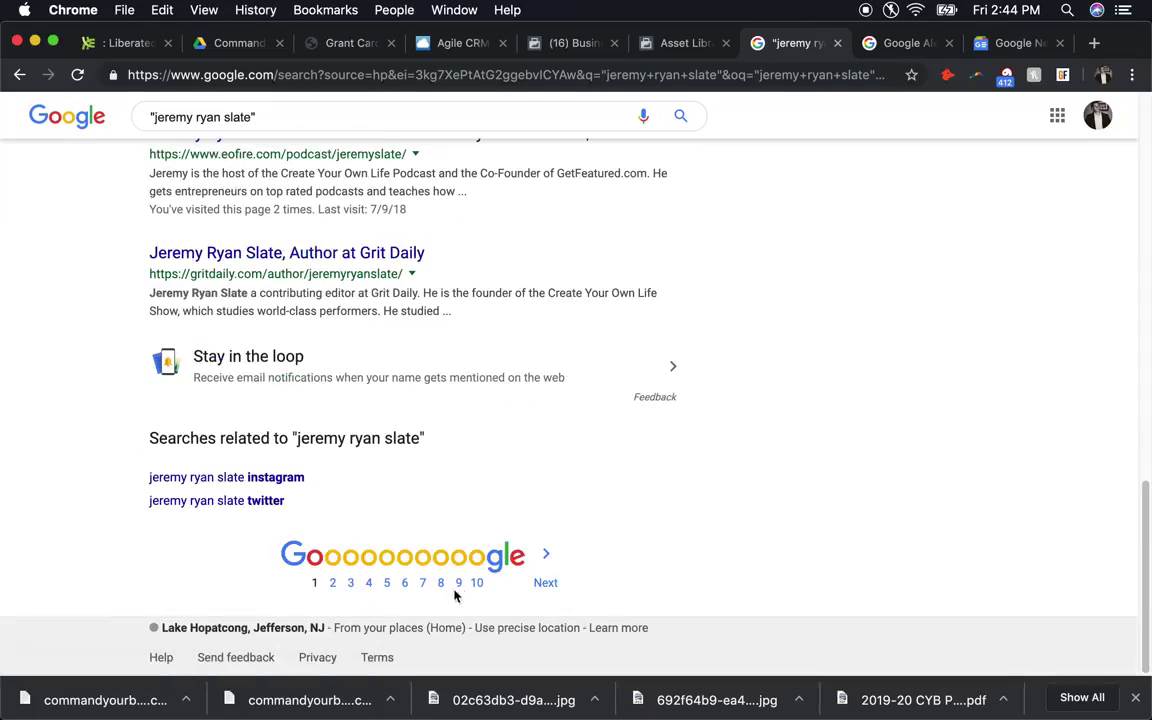
{"action": "scroll", "coordinate": [400, 570], "scroll_direction": "up", "scroll_amount": 20}
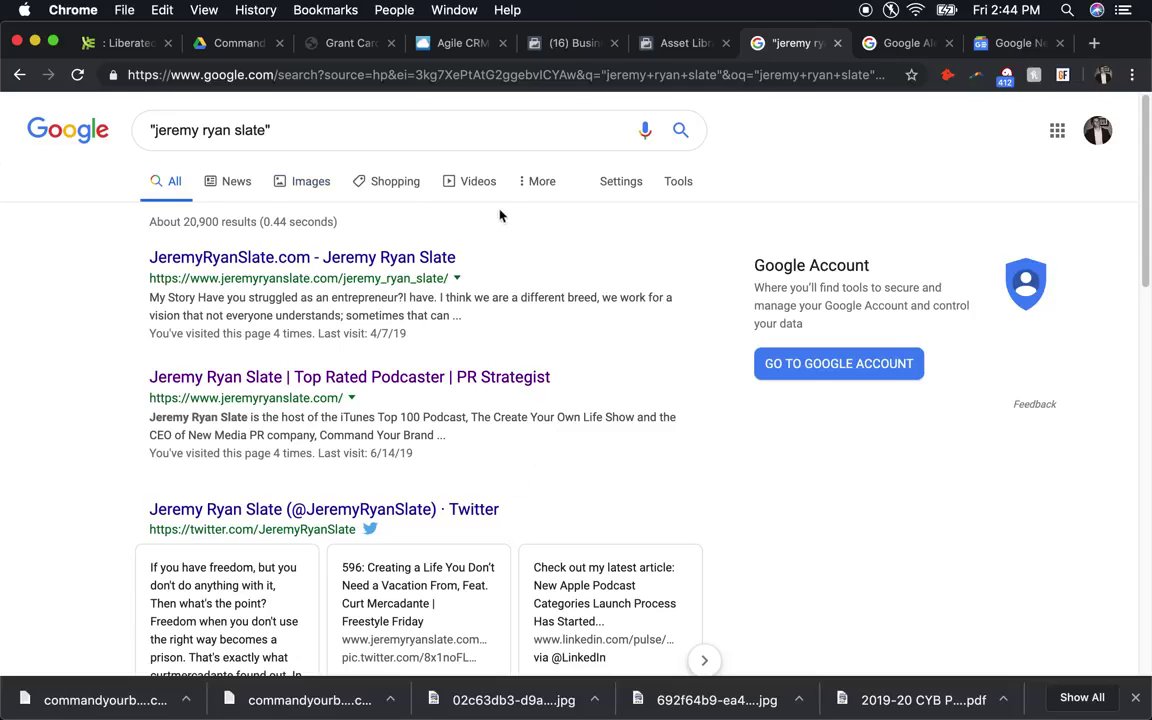
{"action": "left_click", "coordinate": [682, 187]}
Step: Limit the quoted-name results to Past week and scroll through them
{"action": "left_click", "coordinate": [198, 224]}
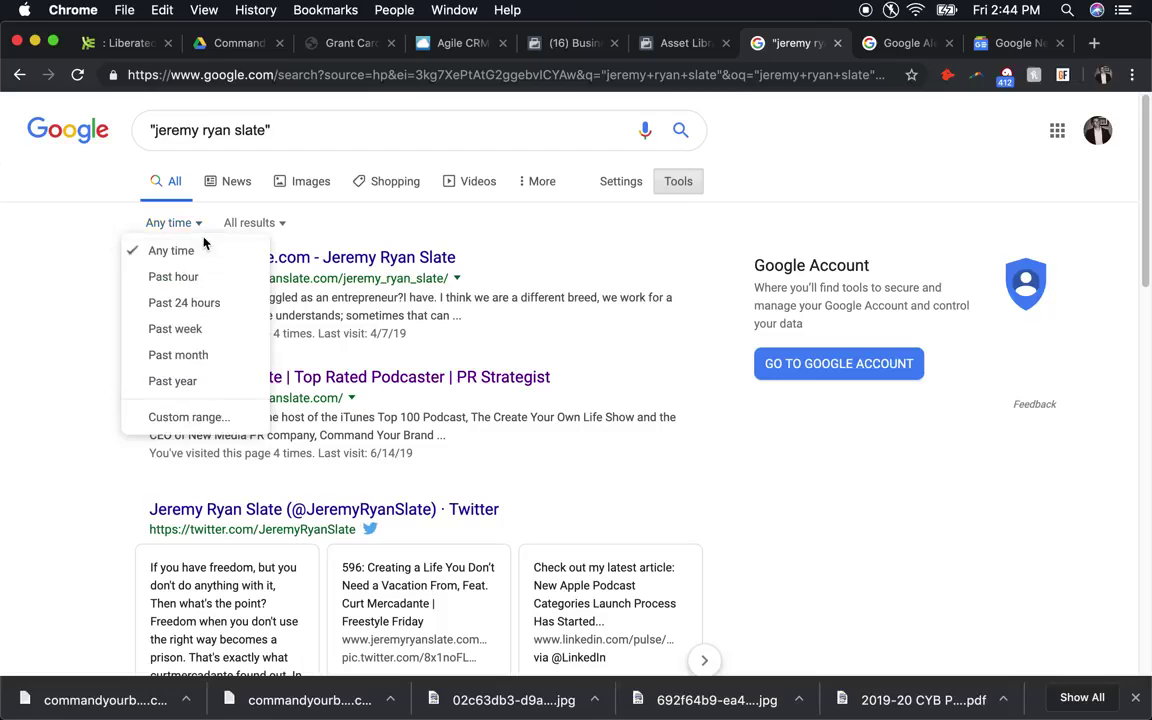
{"action": "left_click", "coordinate": [219, 337]}
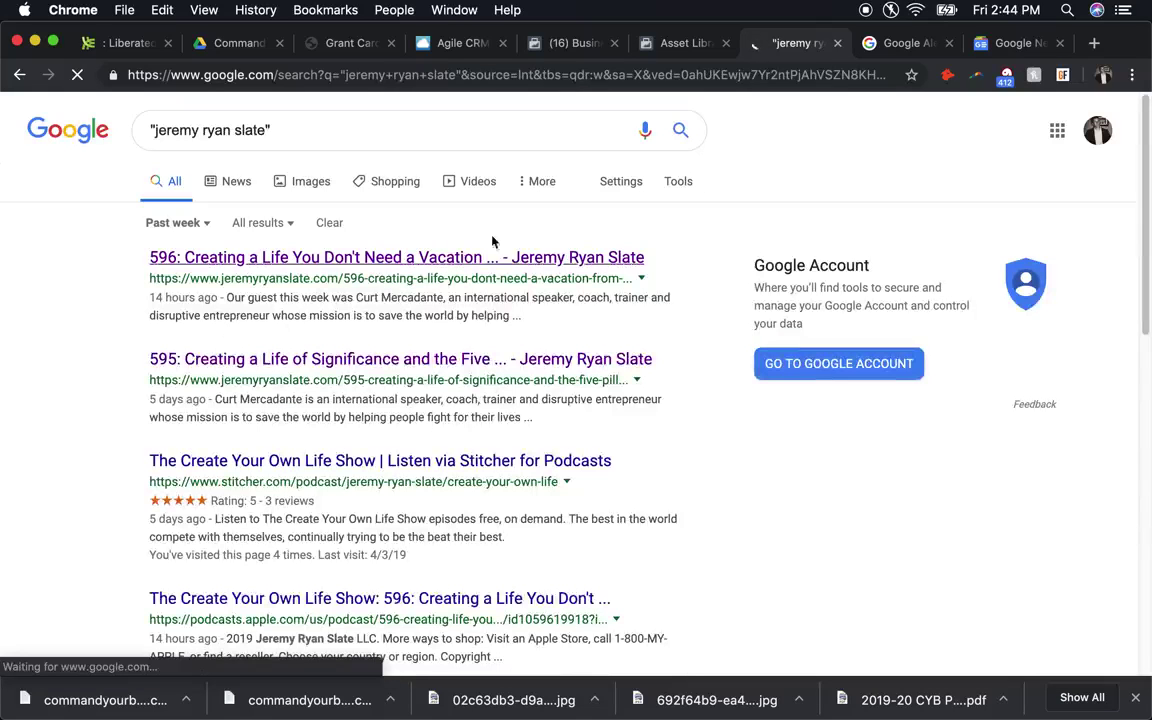
{"action": "scroll", "coordinate": [617, 586], "scroll_direction": "down", "scroll_amount": 2}
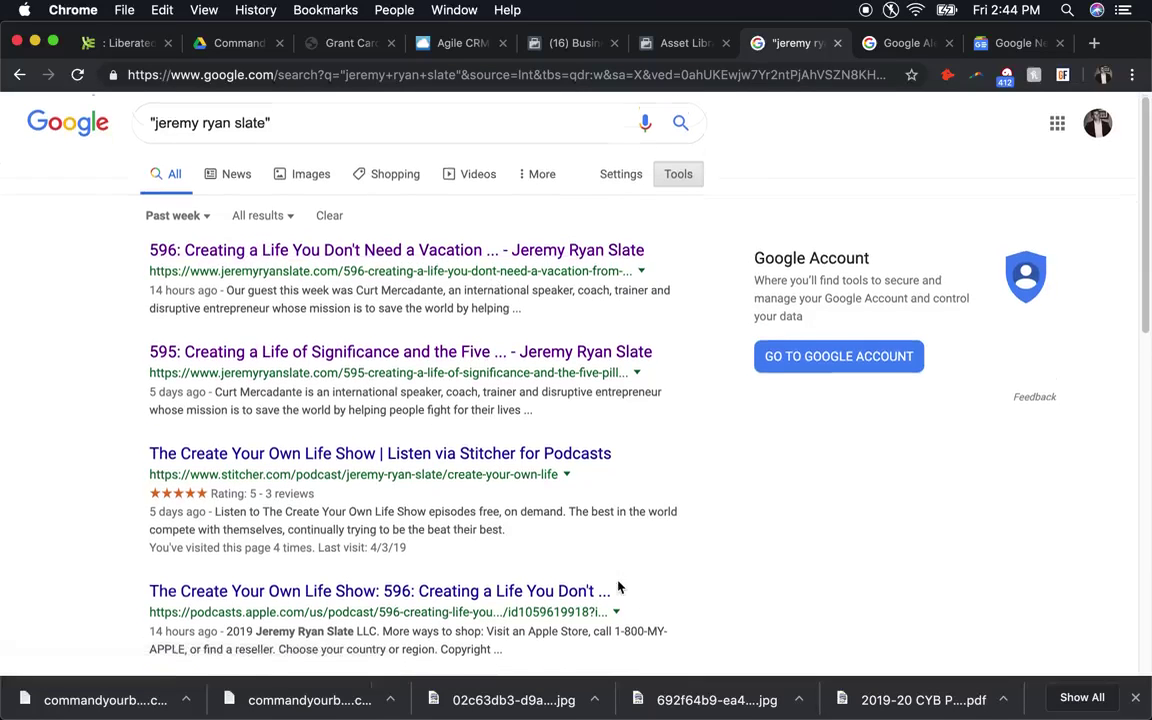
{"action": "scroll", "coordinate": [500, 551], "scroll_direction": "down", "scroll_amount": 5}
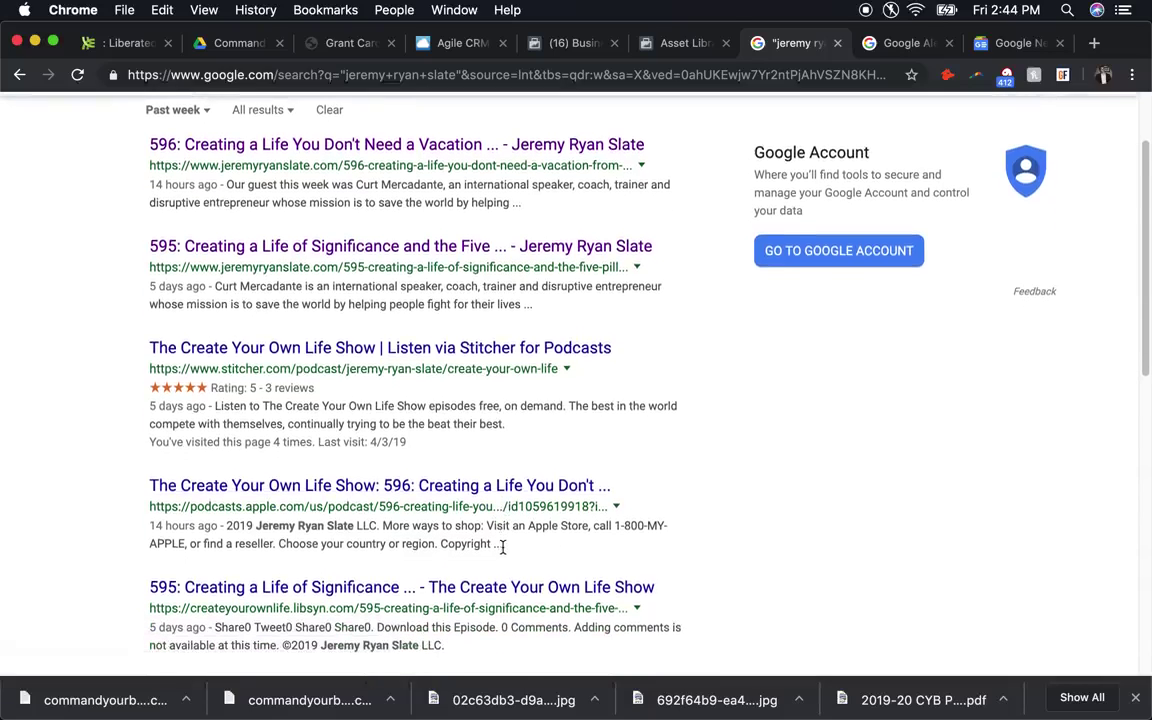
{"action": "scroll", "coordinate": [490, 545], "scroll_direction": "down", "scroll_amount": 3}
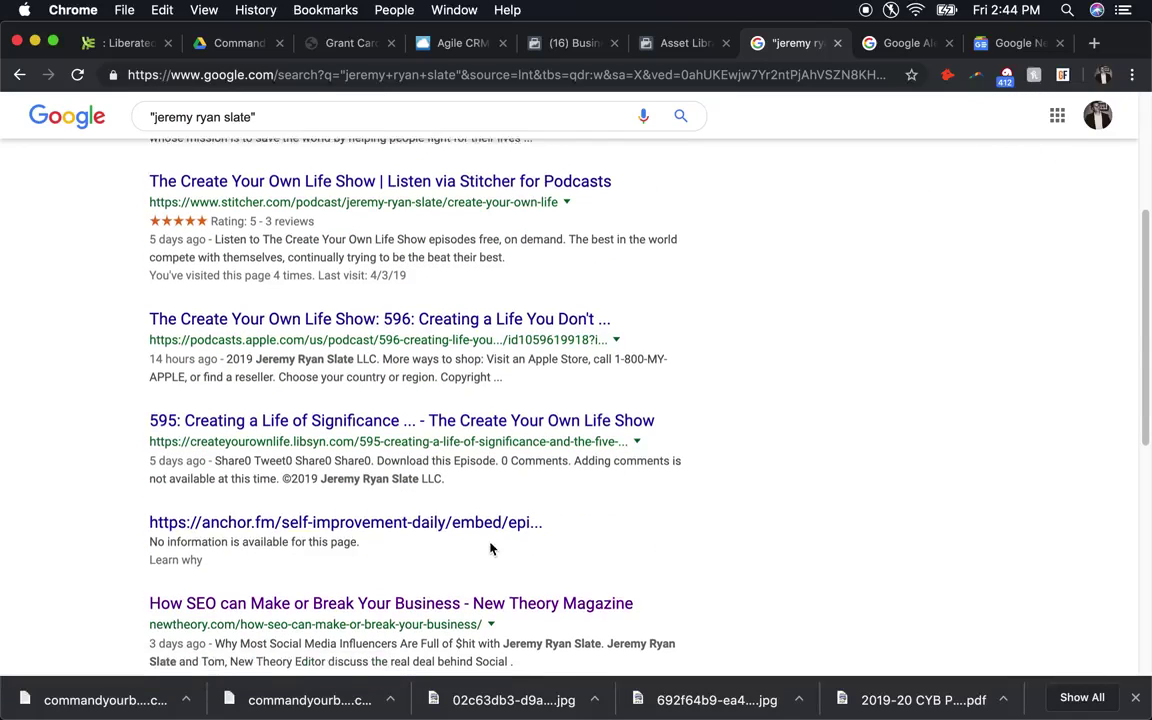
{"action": "scroll", "coordinate": [490, 548], "scroll_direction": "down", "scroll_amount": 9}
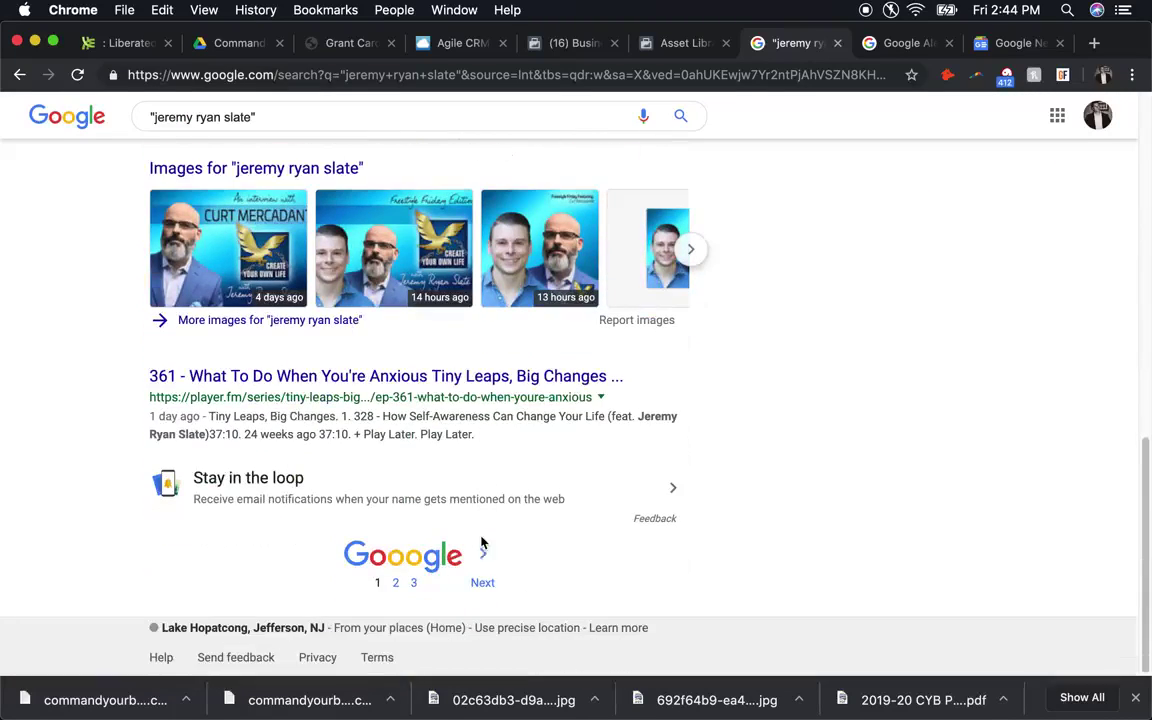
Step: Browse the second page of past-week results, then go back to page 1
{"action": "left_click", "coordinate": [400, 578]}
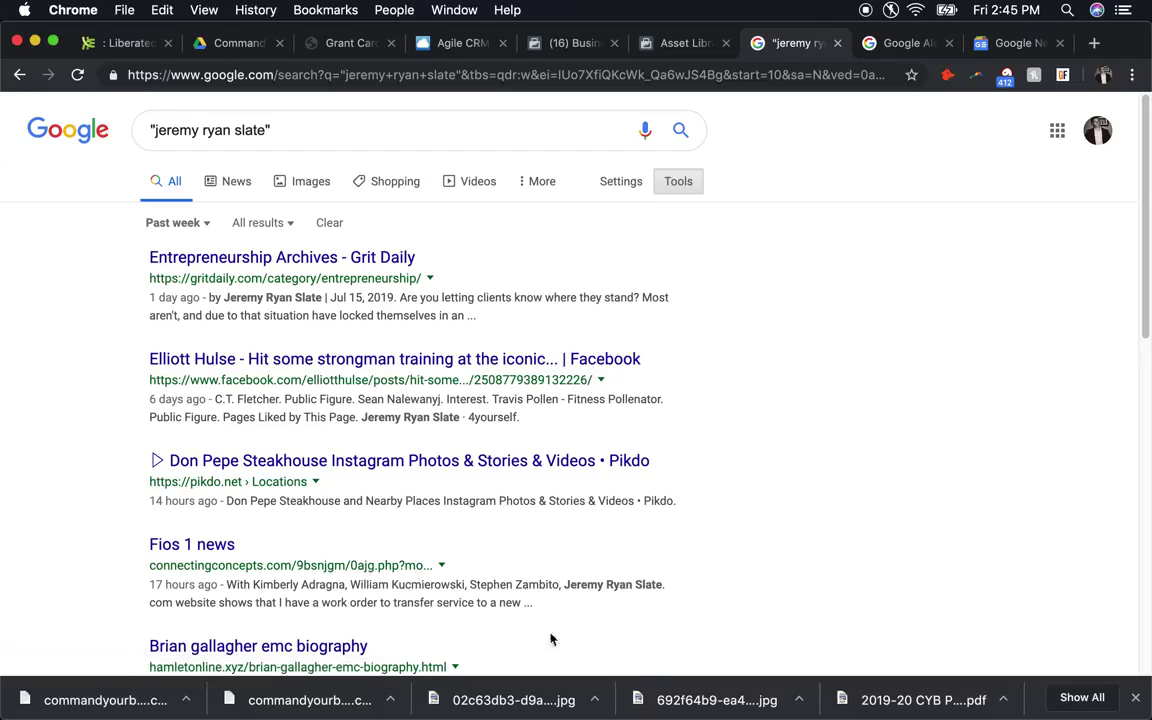
{"action": "scroll", "coordinate": [604, 620], "scroll_direction": "down", "scroll_amount": 10}
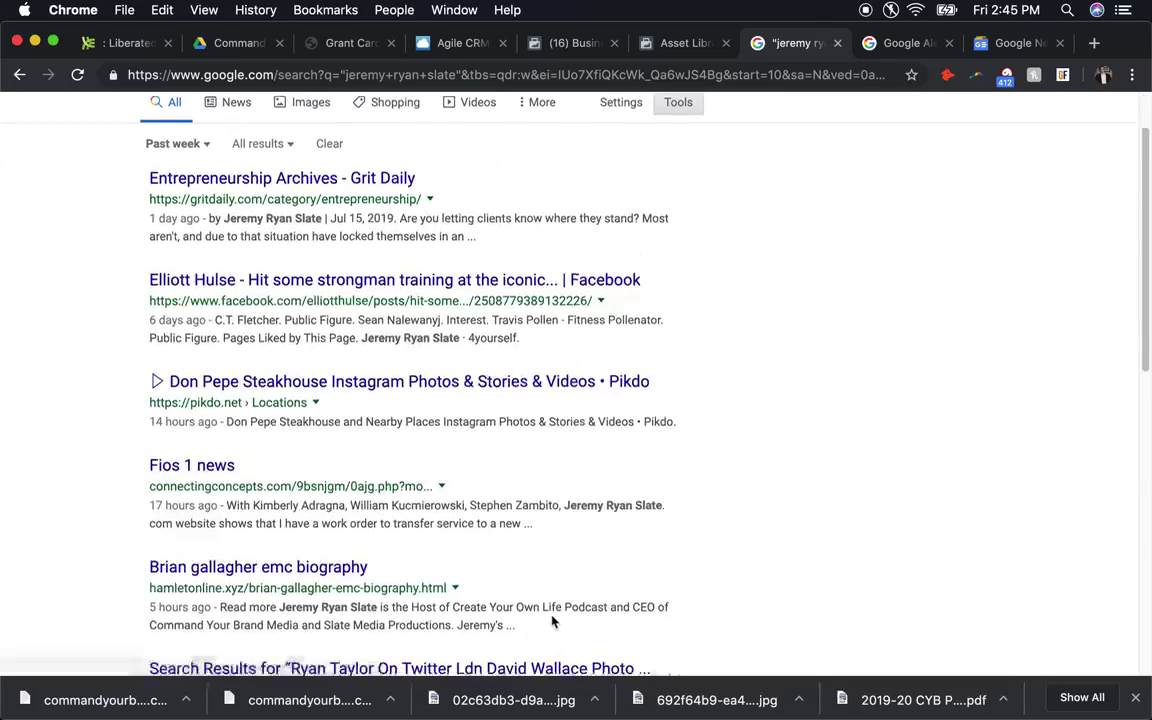
{"action": "scroll", "coordinate": [465, 537], "scroll_direction": "down", "scroll_amount": 3}
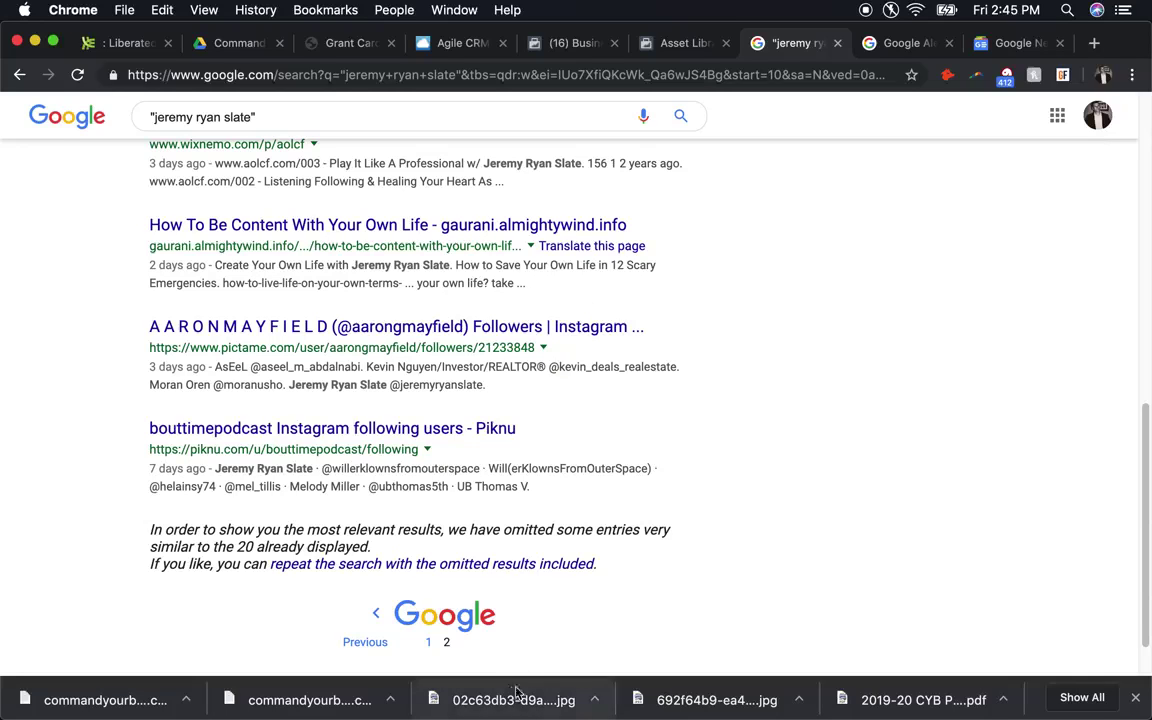
{"action": "left_click", "coordinate": [434, 640]}
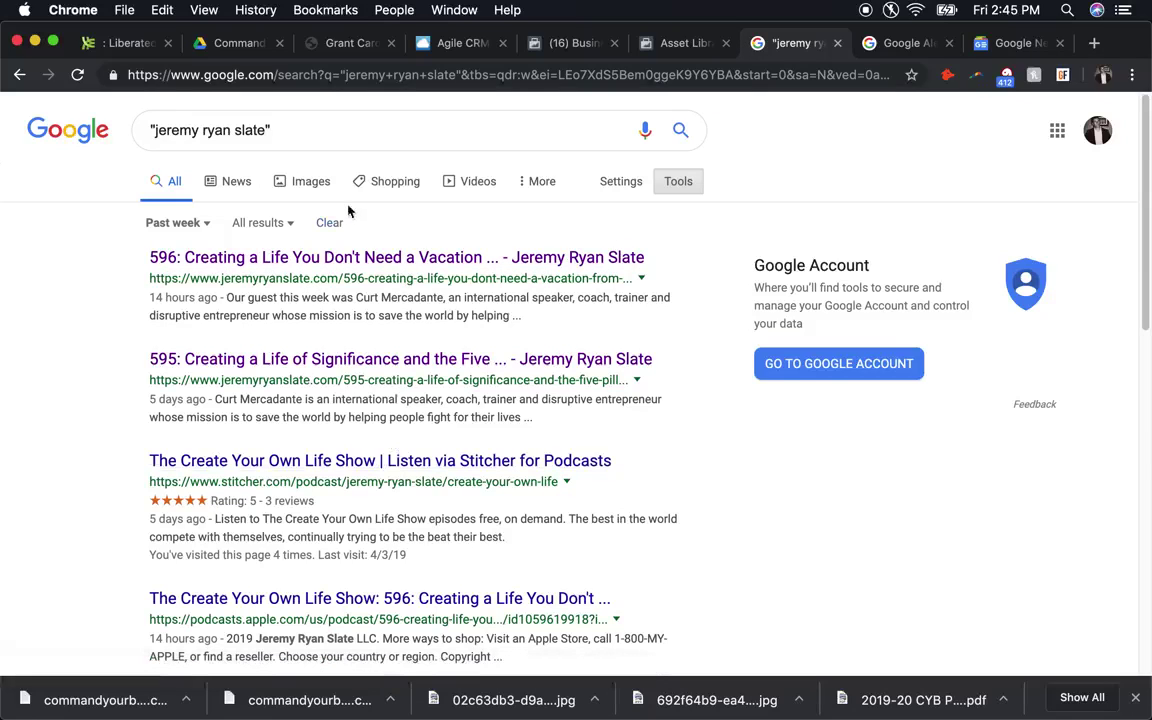
{"action": "left_click", "coordinate": [190, 233]}
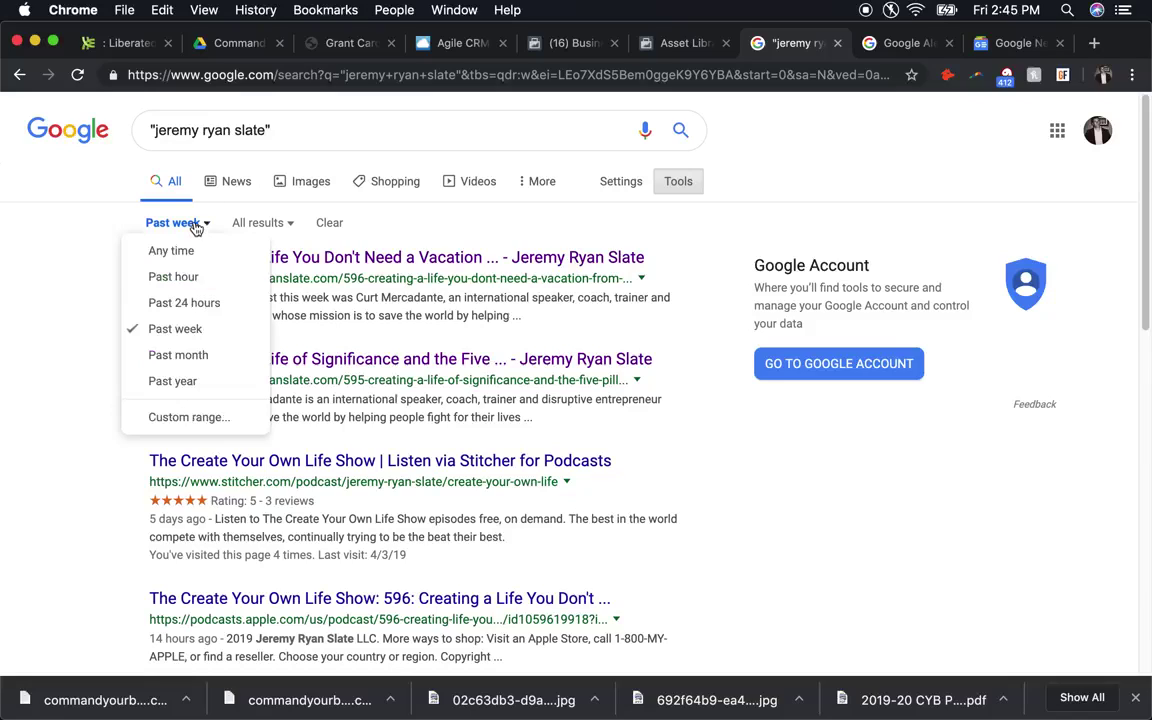
Step: Switch the time filter to Past month and advance to page 2 of results
{"action": "left_click", "coordinate": [201, 357]}
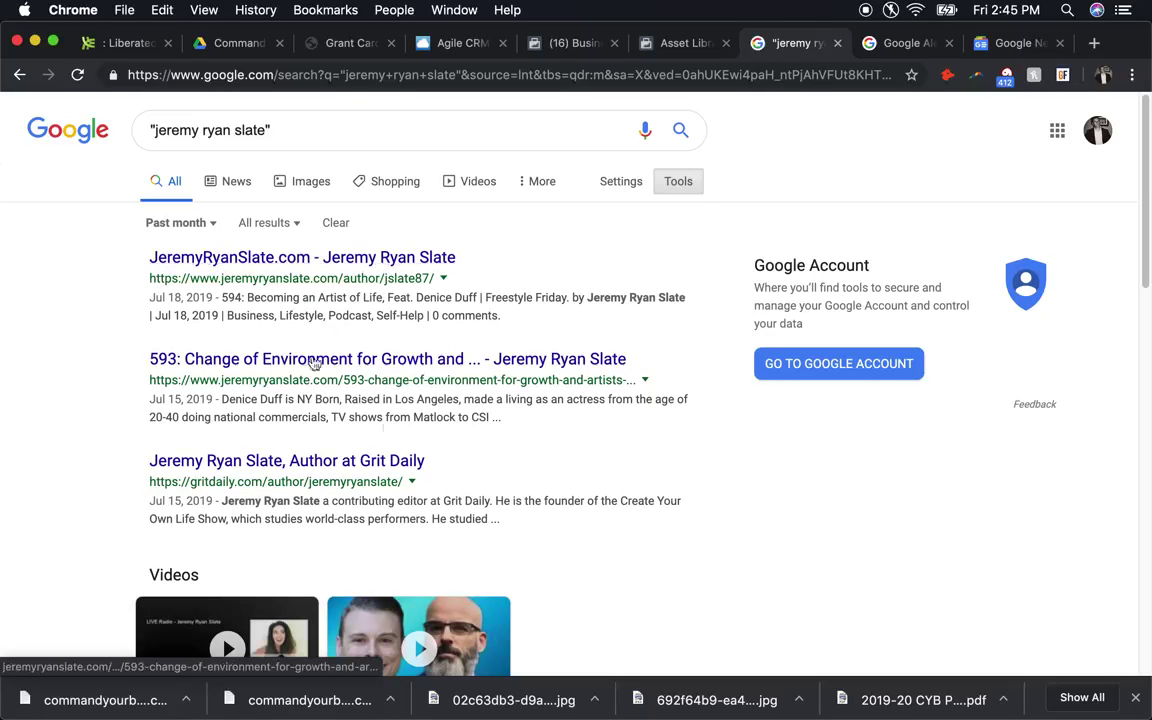
{"action": "scroll", "coordinate": [499, 523], "scroll_direction": "down", "scroll_amount": 5}
{"action": "scroll", "coordinate": [497, 518], "scroll_direction": "down", "scroll_amount": 5}
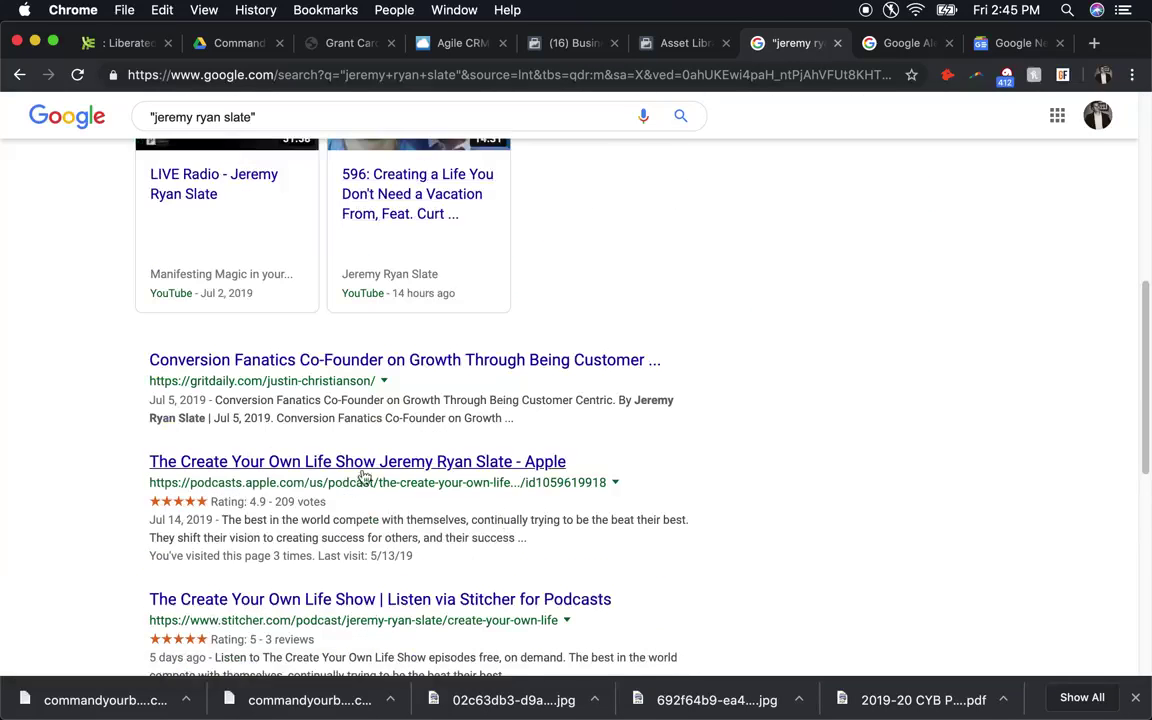
{"action": "scroll", "coordinate": [414, 489], "scroll_direction": "down", "scroll_amount": 3}
{"action": "scroll", "coordinate": [414, 491], "scroll_direction": "down", "scroll_amount": 5}
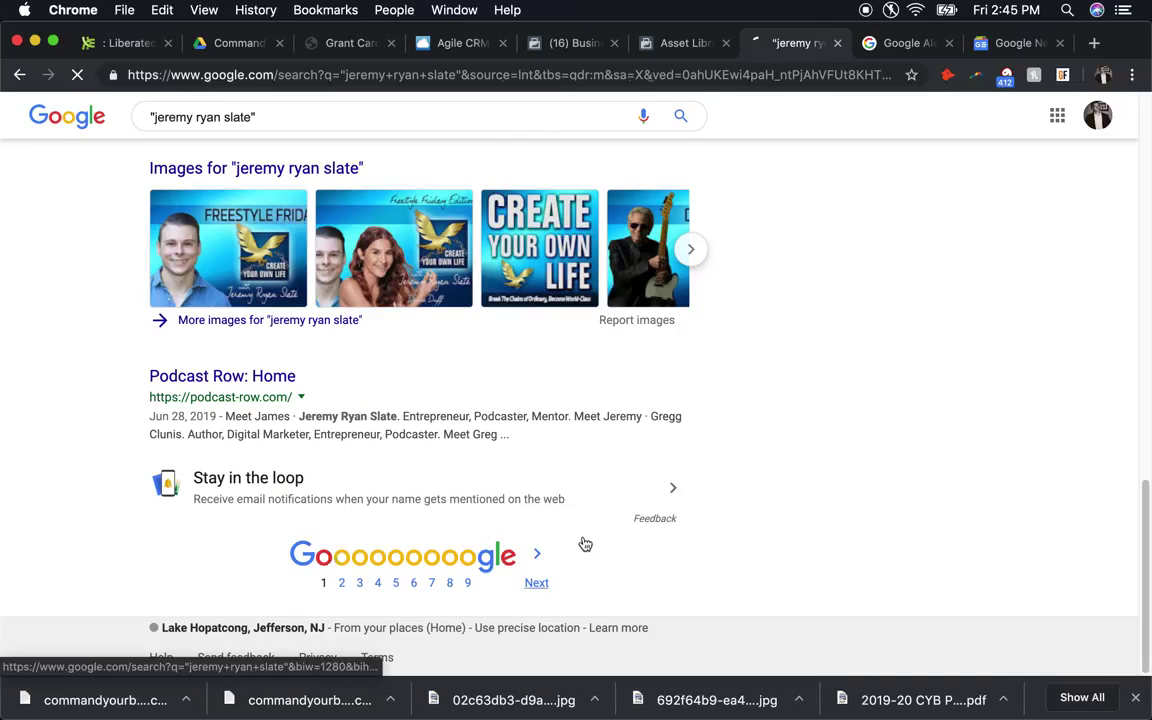
{"action": "left_click", "coordinate": [538, 562]}
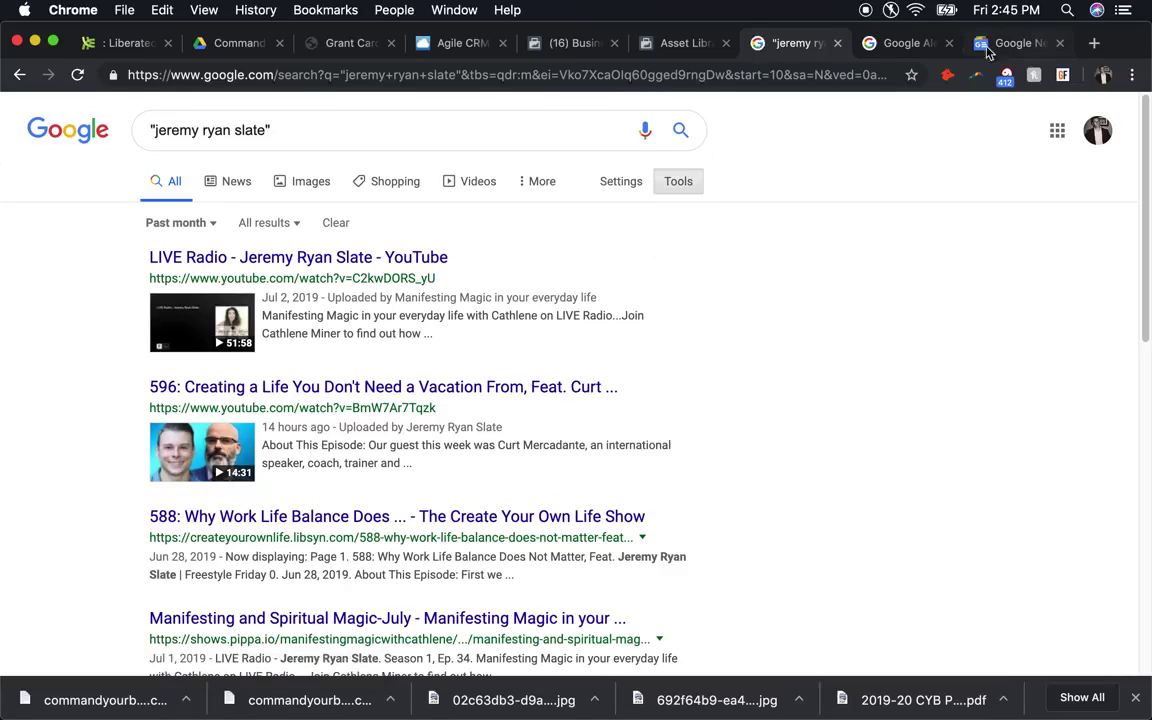
Step: After checking the Alerts and News tabs, set the search results back to Past week
{"action": "left_click", "coordinate": [905, 43]}
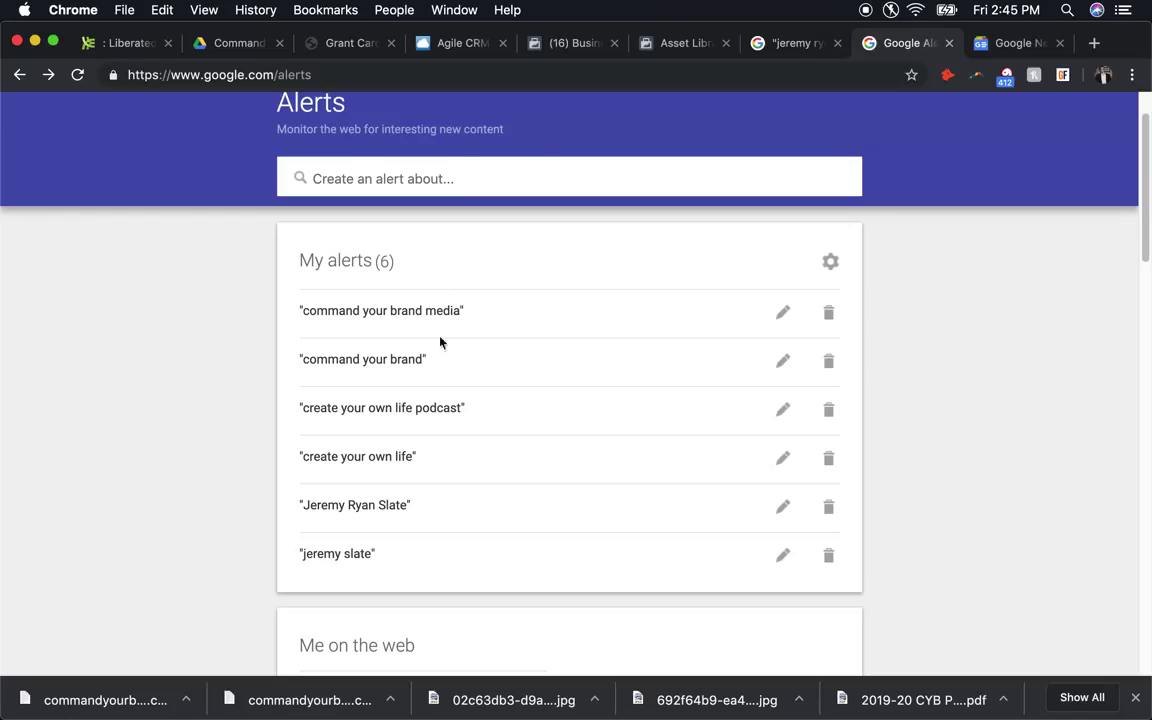
{"action": "left_click", "coordinate": [1003, 45]}
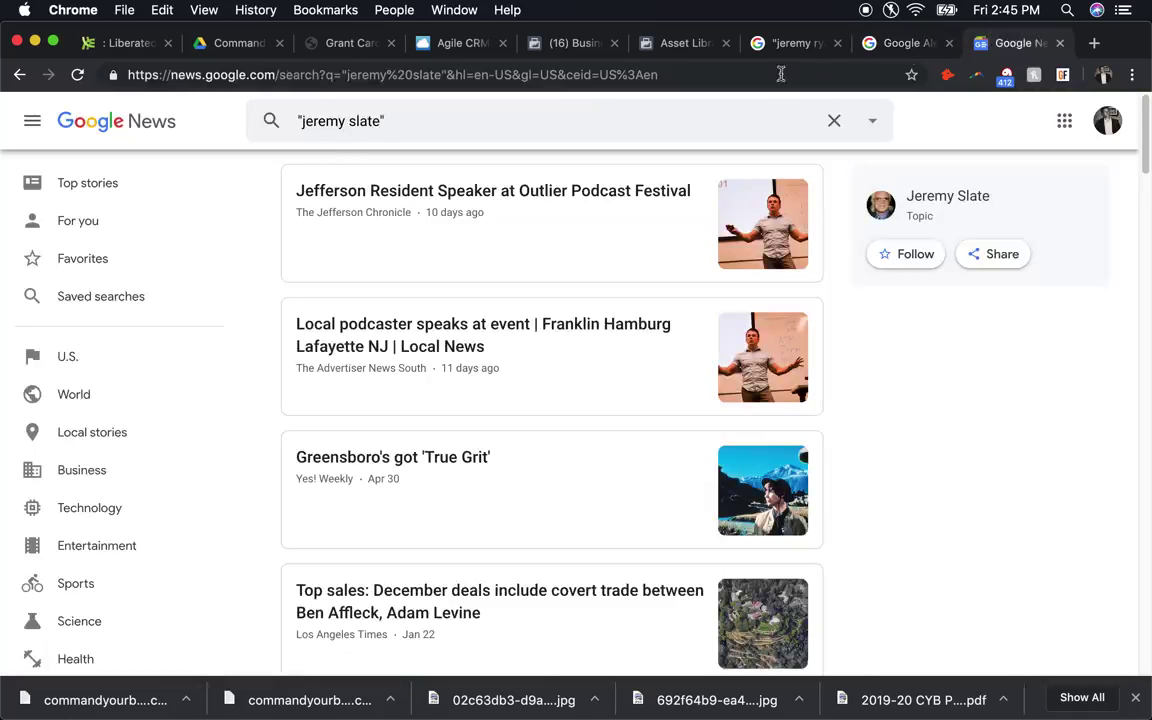
{"action": "left_click", "coordinate": [905, 43]}
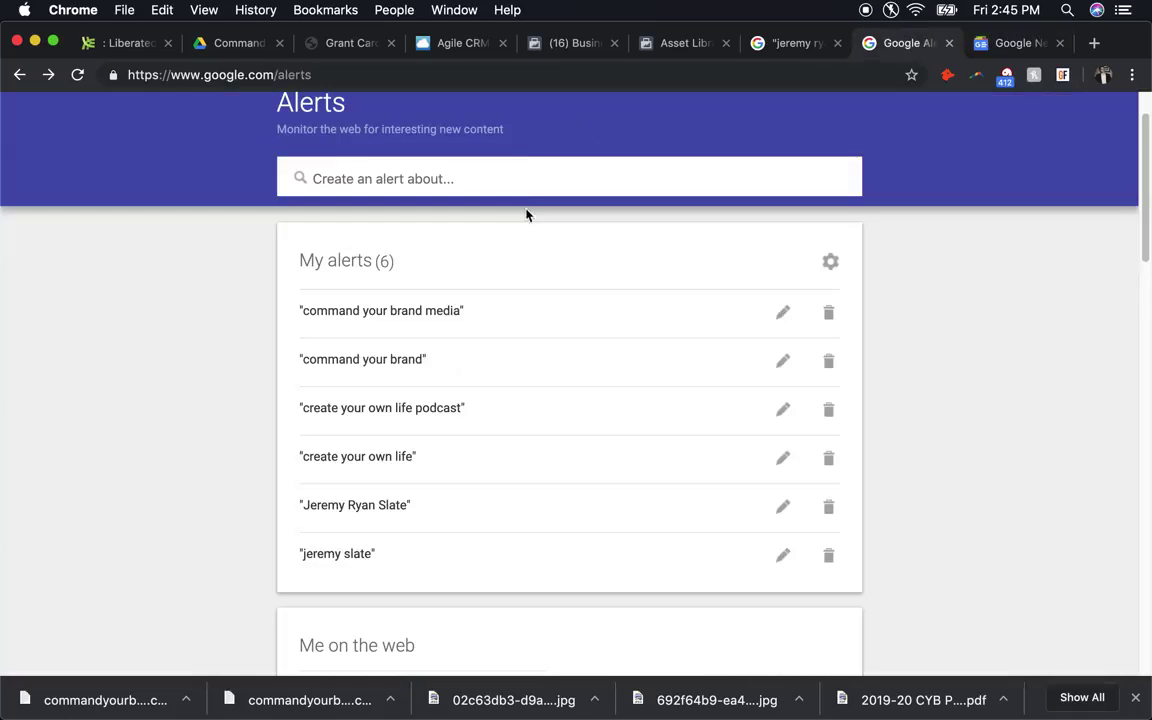
{"action": "left_click", "coordinate": [790, 46]}
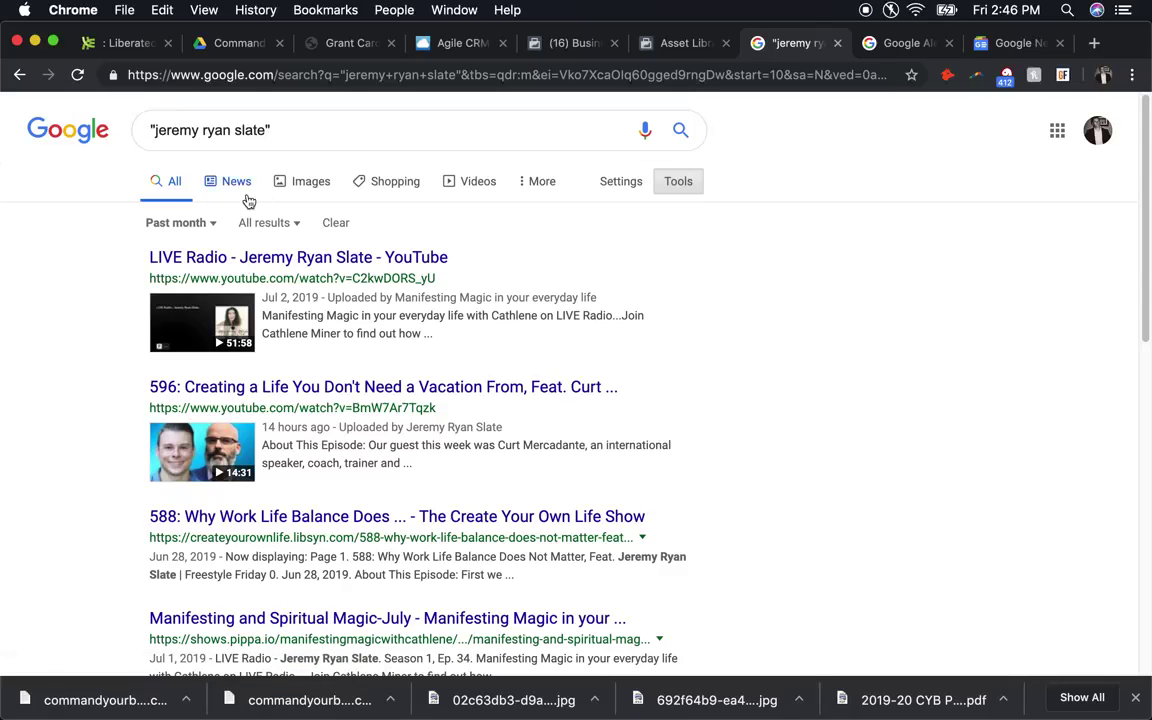
{"action": "left_click", "coordinate": [176, 223]}
{"action": "left_click", "coordinate": [163, 329]}
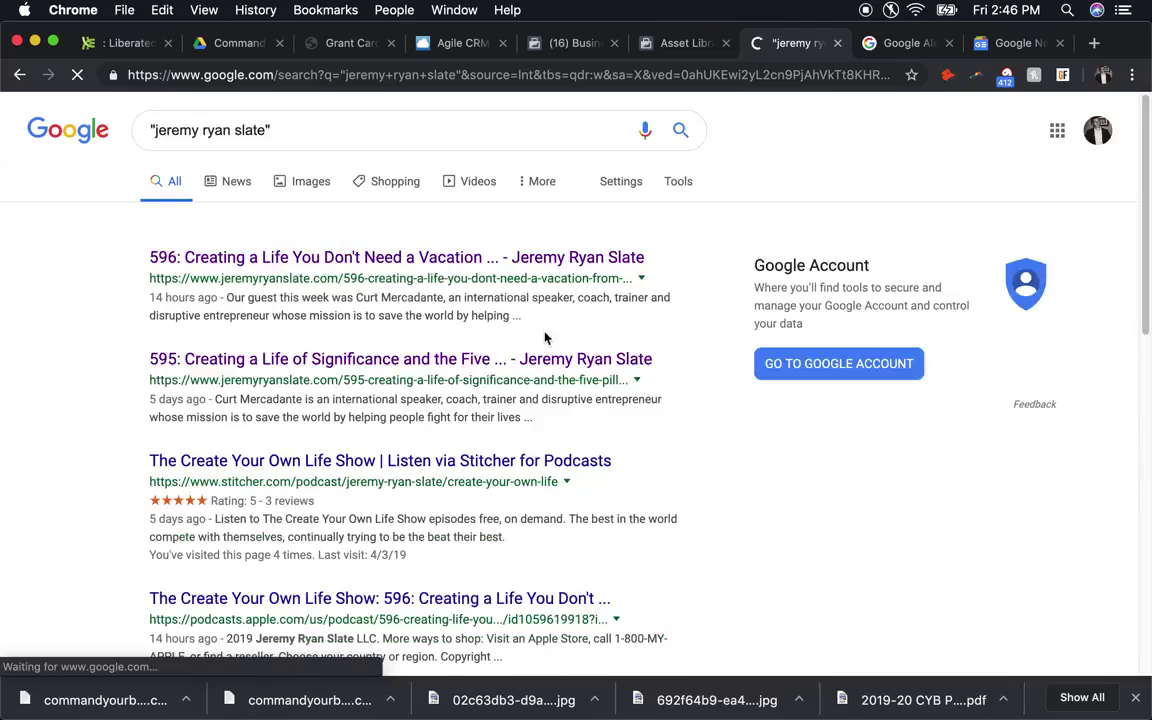